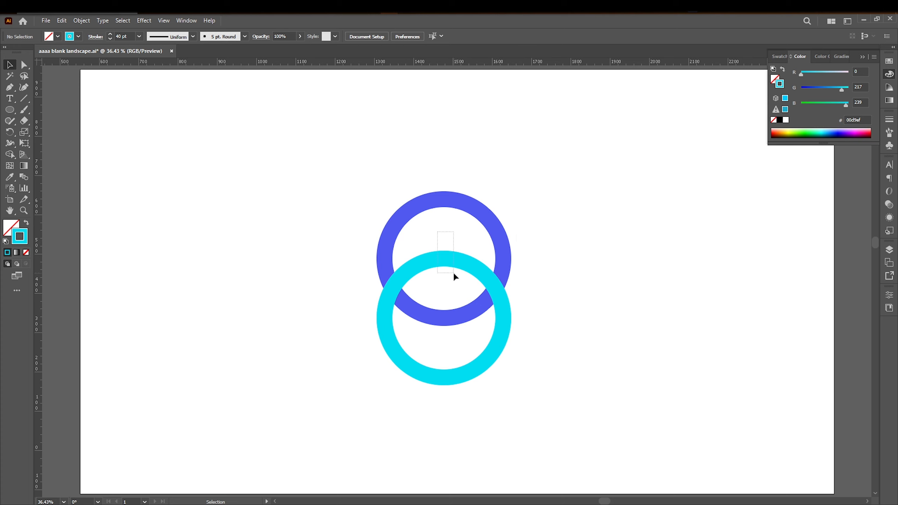
Bring the blue ring to the front so that it lies over the cyan ring
drag(454, 273, 454, 274)
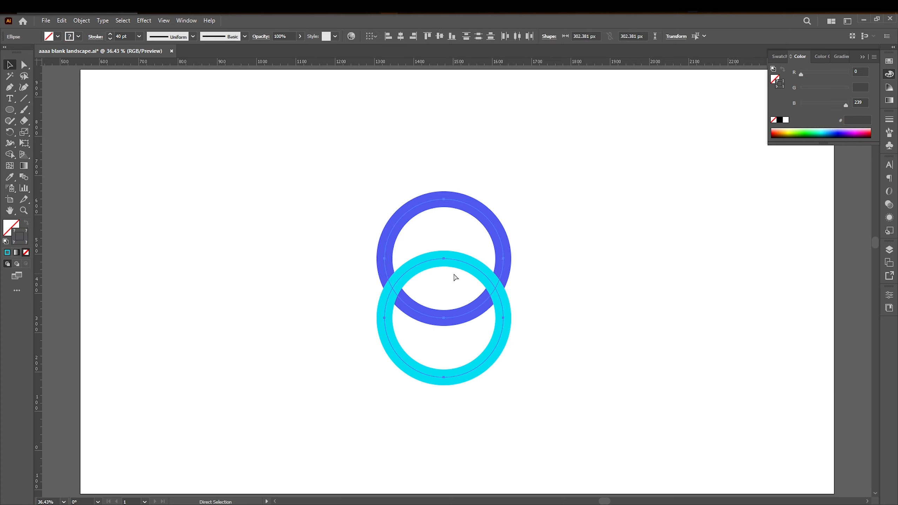
key(ctrl+minus)
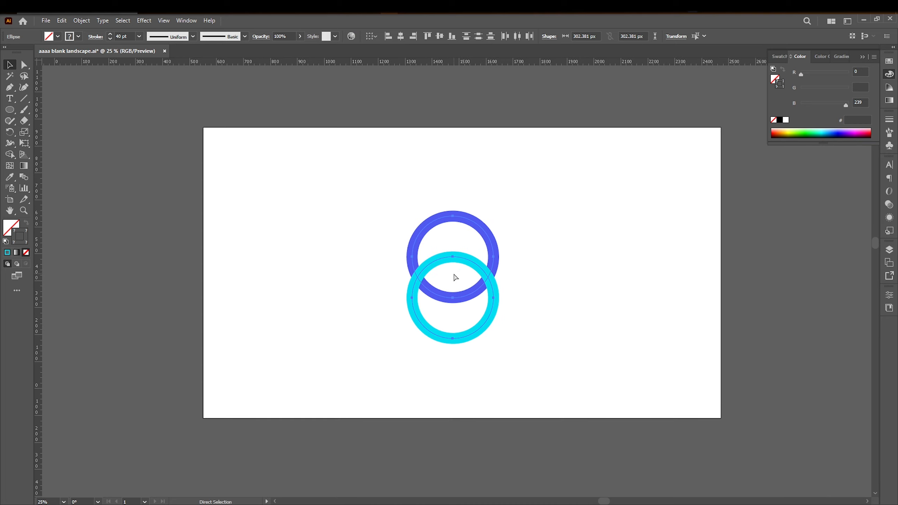
key(ctrl+plus)
key(ctrl+plus)
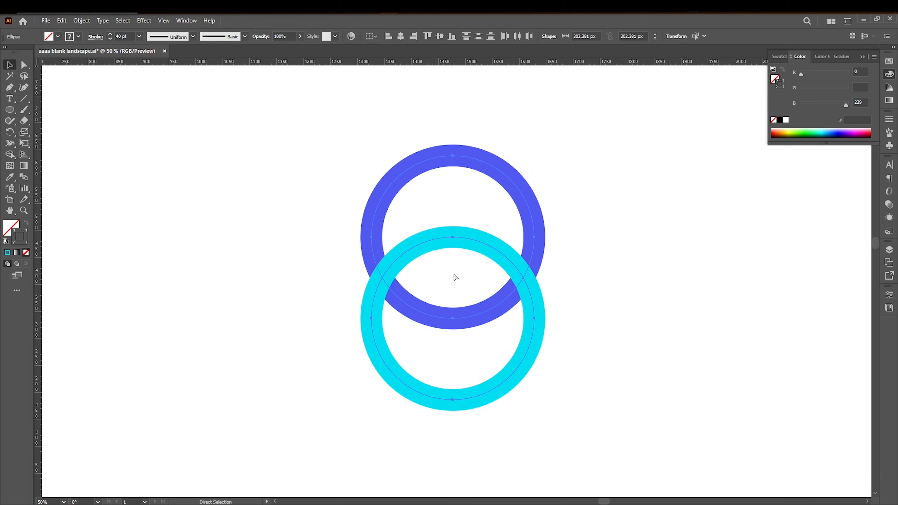
click(364, 183)
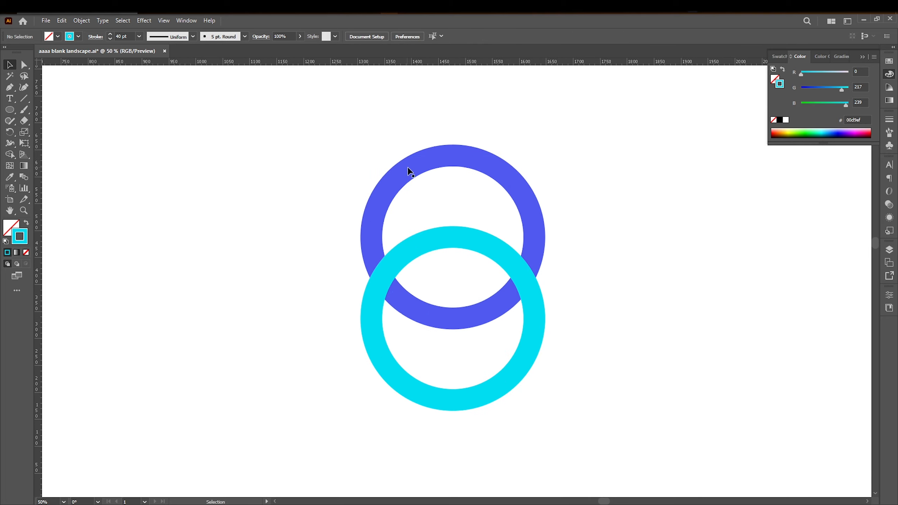
click(408, 156)
key(ctrl+shift+bracketright)
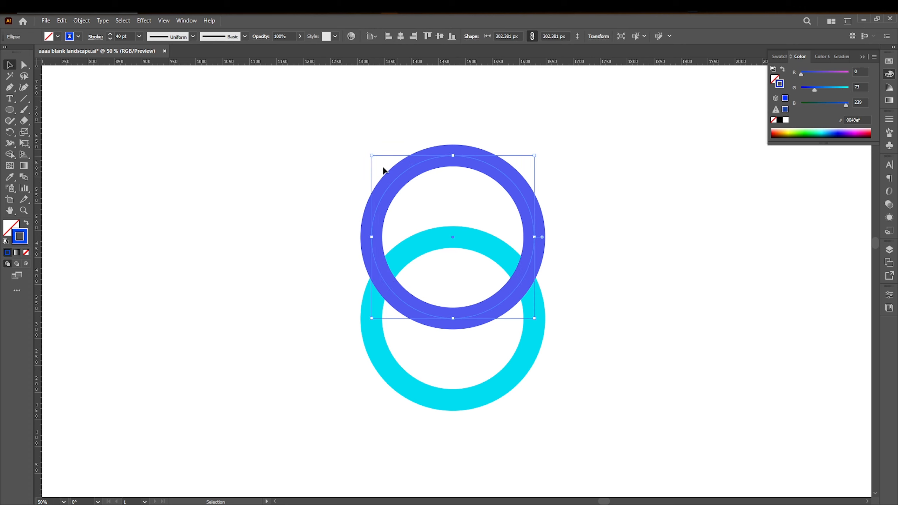
Blend the blue ring into the cyan ring with the Blend tool
click(74, 149)
click(26, 177)
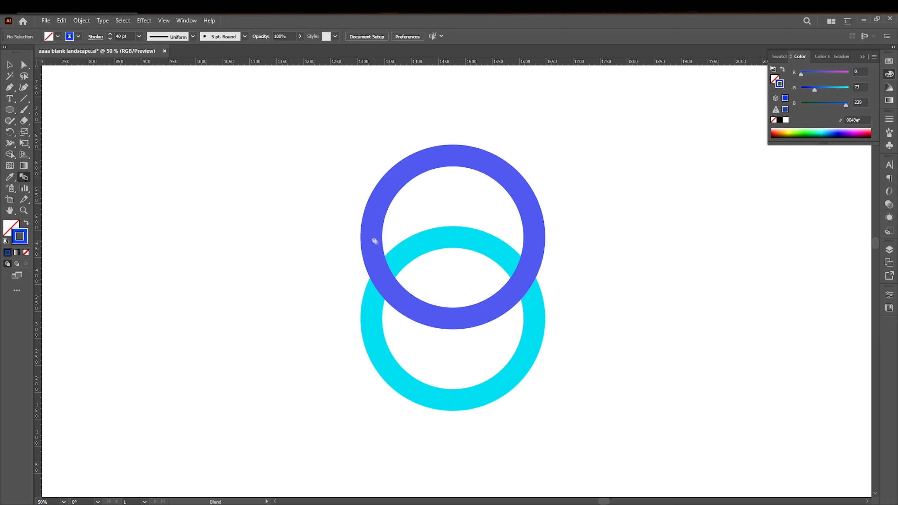
click(374, 329)
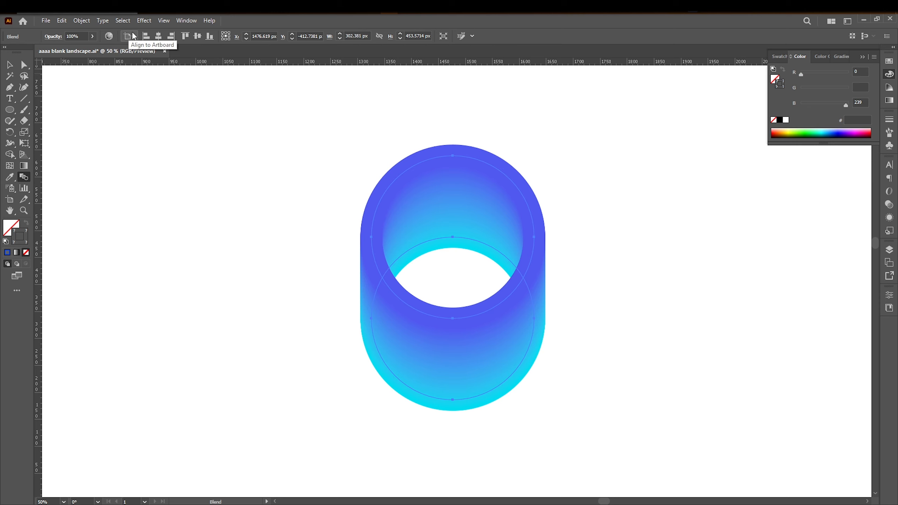
Set the blend spacing between the two rings to Specified Steps with 2 steps
click(81, 20)
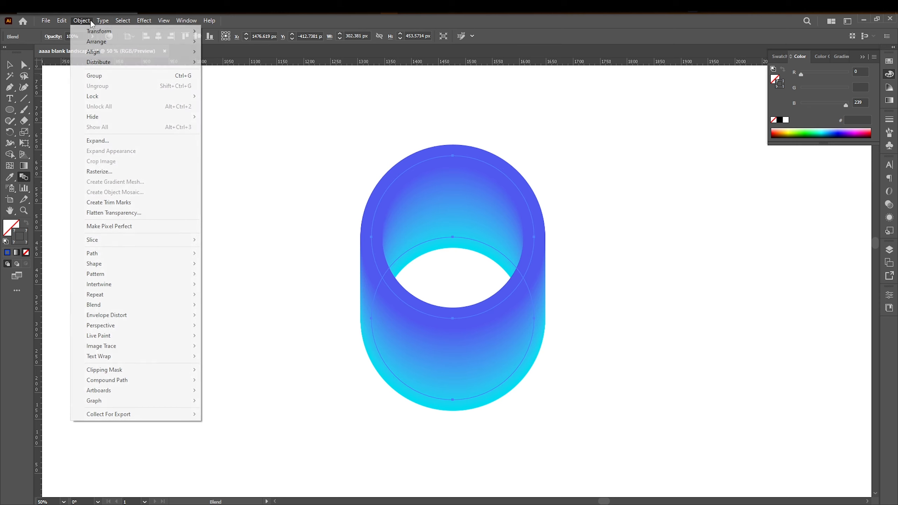
mouse_move(103, 21)
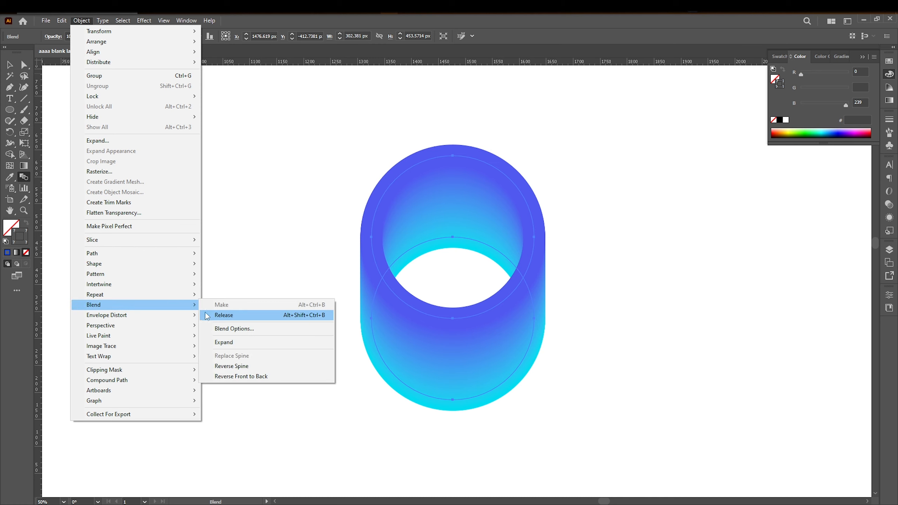
mouse_move(187, 305)
click(238, 326)
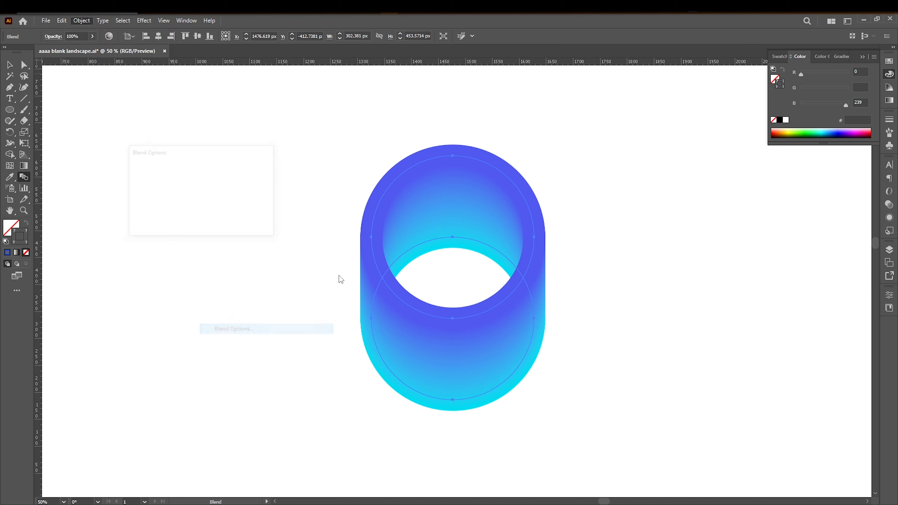
click(221, 173)
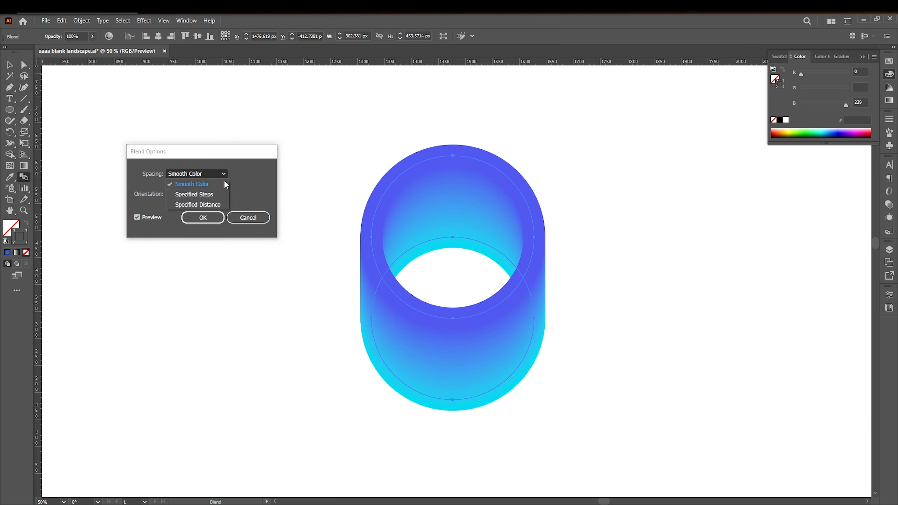
click(217, 197)
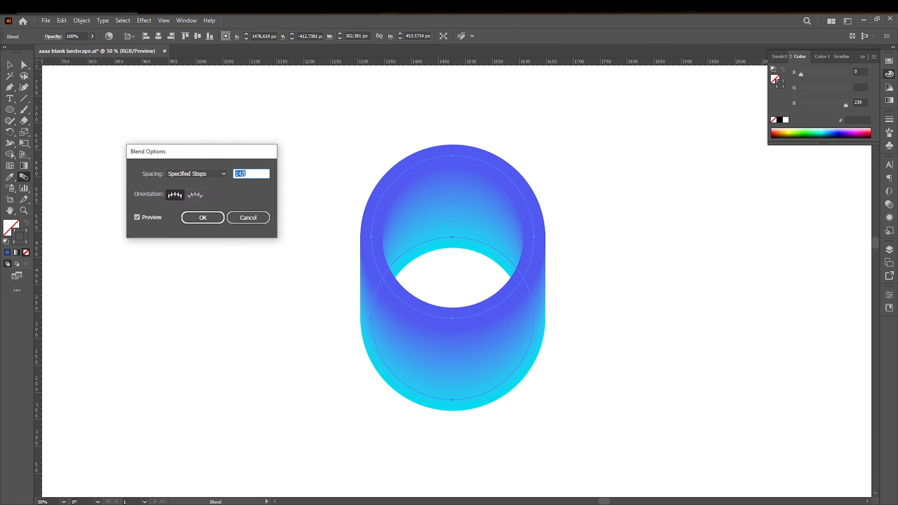
text(4)
click(211, 175)
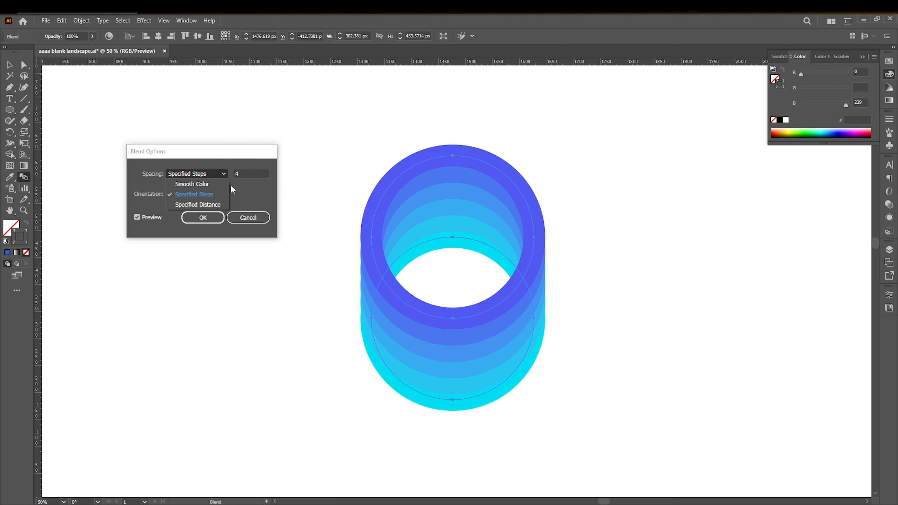
click(243, 172)
scroll(243, 171, down, 2)
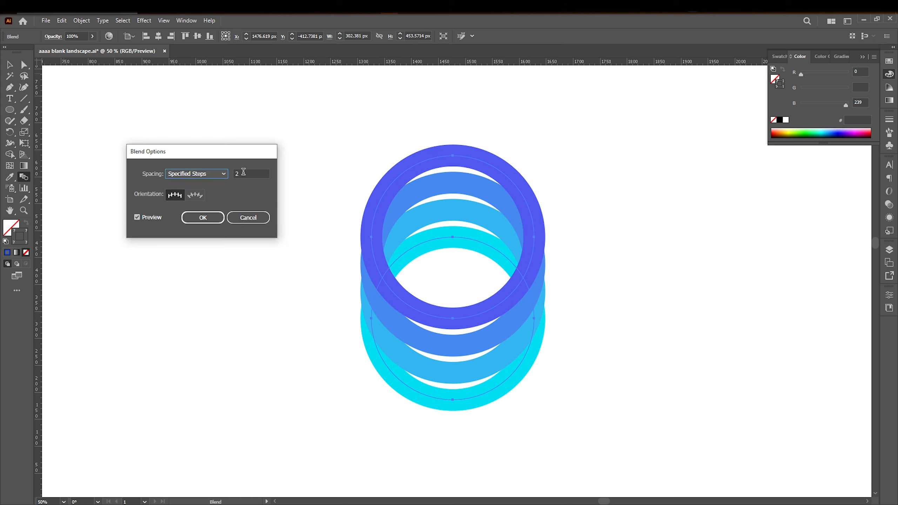
click(212, 219)
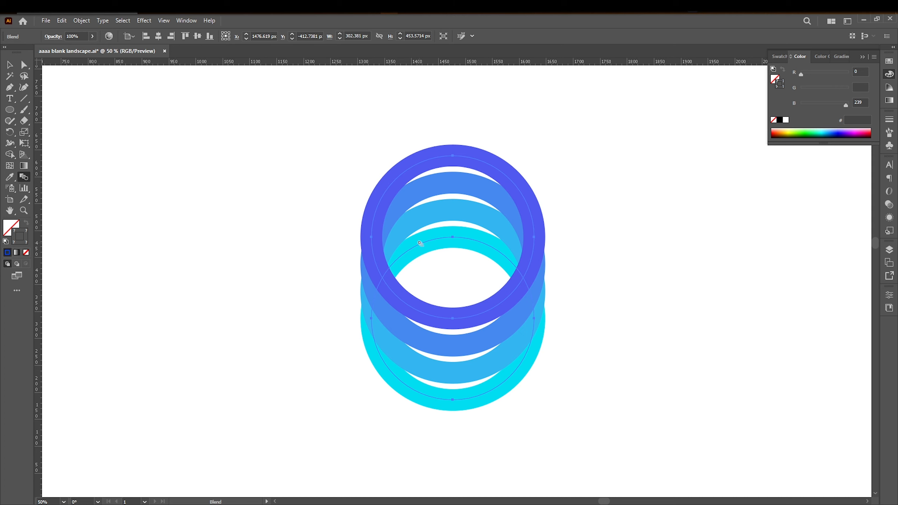
Inside the blend, move the cyan ring straight up until the white gaps between the blended rings close
key(v)
key(ctrl+shift+a)
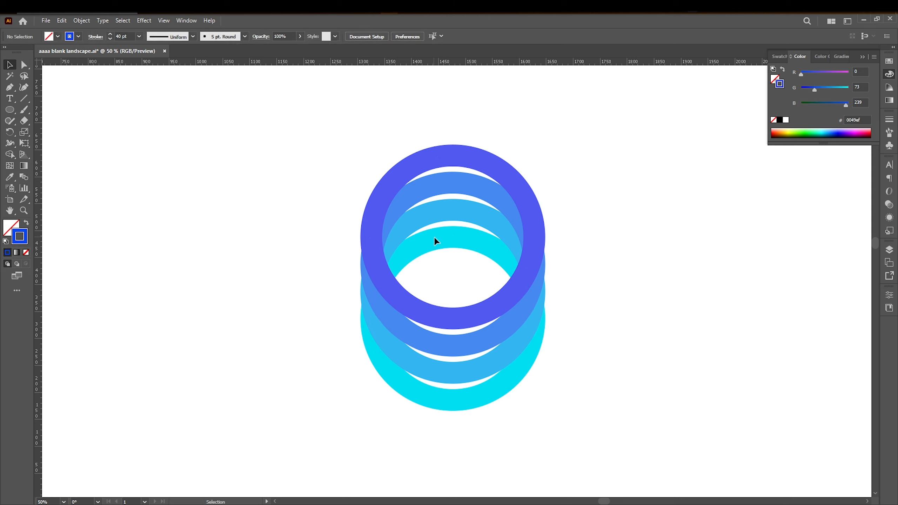
click(435, 237)
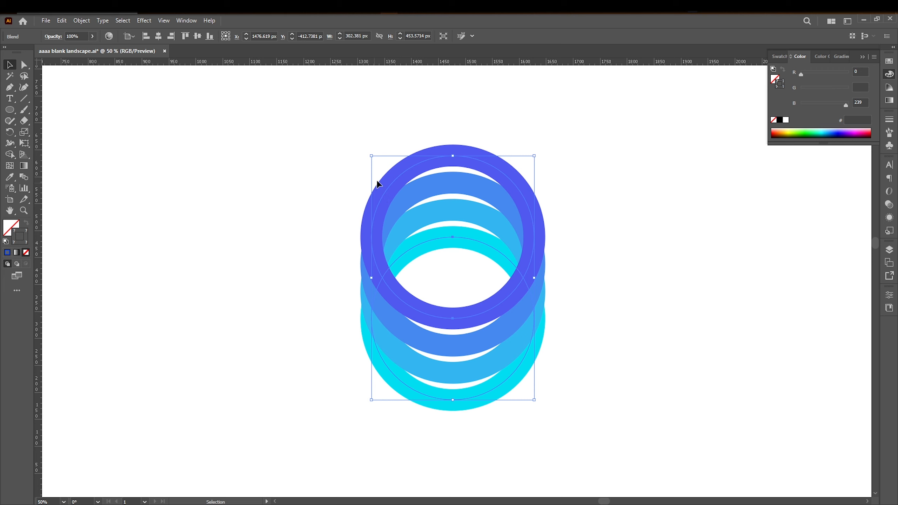
double_click(445, 237)
click(456, 238)
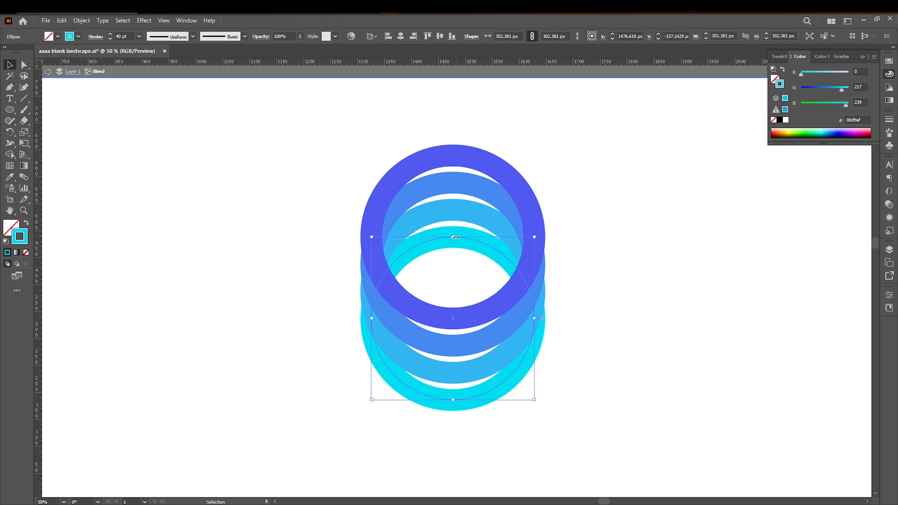
drag(453, 322, 455, 278)
click(495, 254)
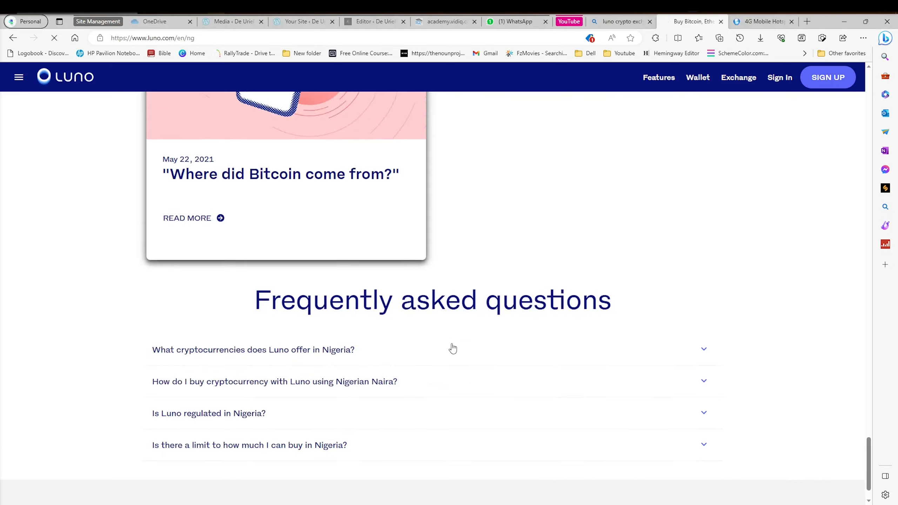
scroll(453, 347, down, 1)
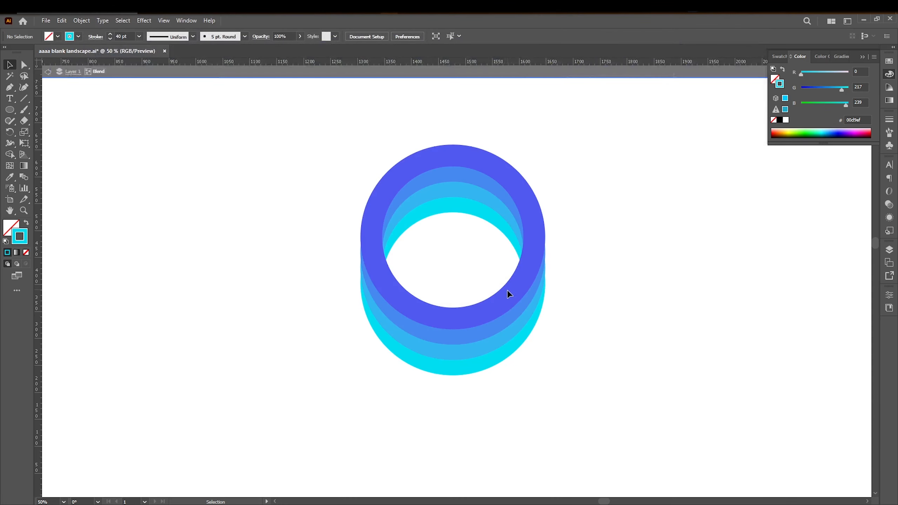
Duplicate the blended rings and place the copy directly beside the original on its right
drag(490, 278, 536, 374)
drag(503, 301, 712, 278)
Save the blue stroke colour of the copied blend's front ring as a new swatch
click(603, 188)
click(599, 185)
double_click(600, 188)
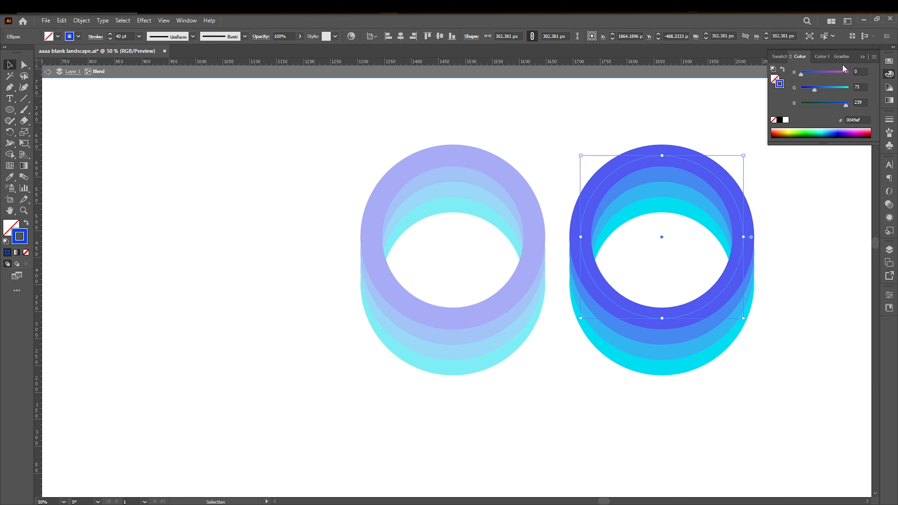
click(779, 53)
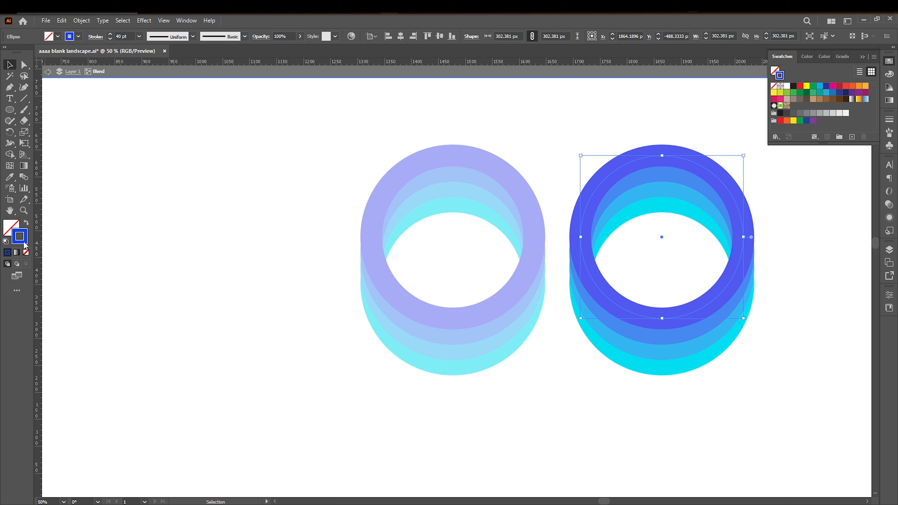
drag(840, 210, 801, 107)
key(ctrl+shift+a)
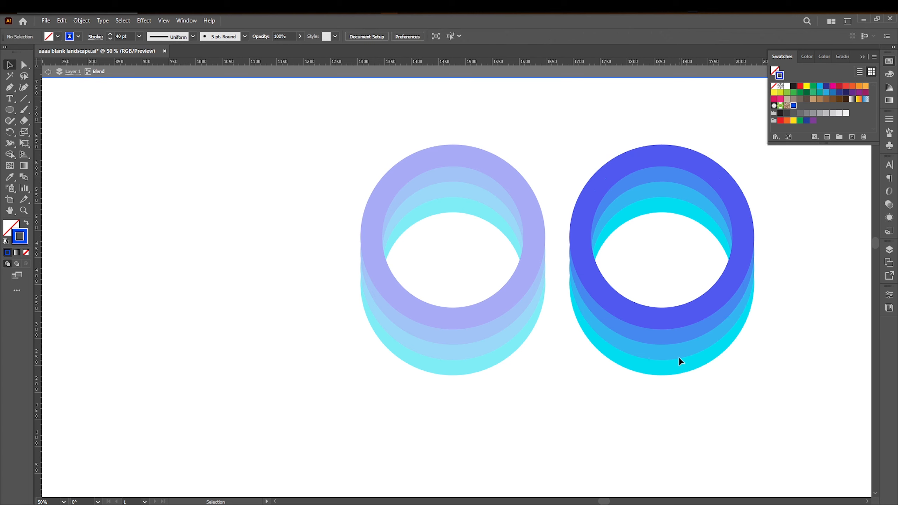
key(Escape)
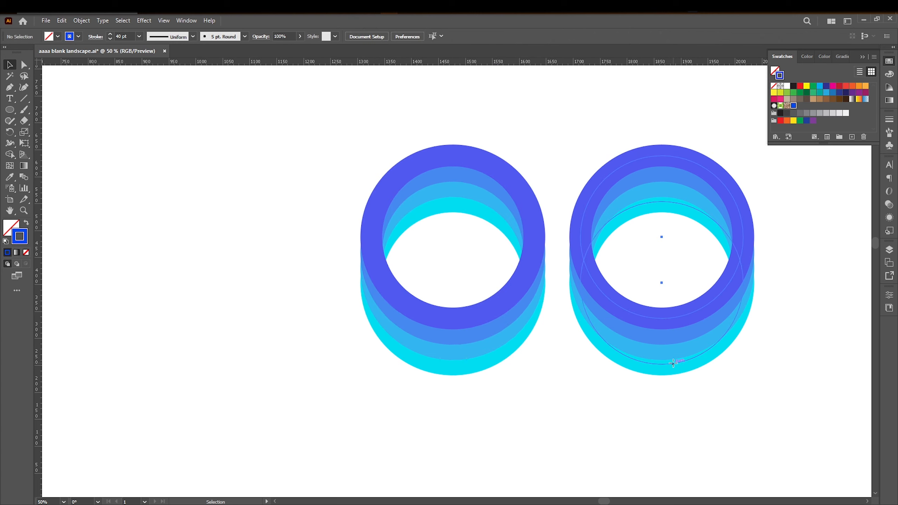
Recolour the stroke of the copied blend's rear cyan ring with the saved blue swatch
double_click(672, 361)
click(672, 363)
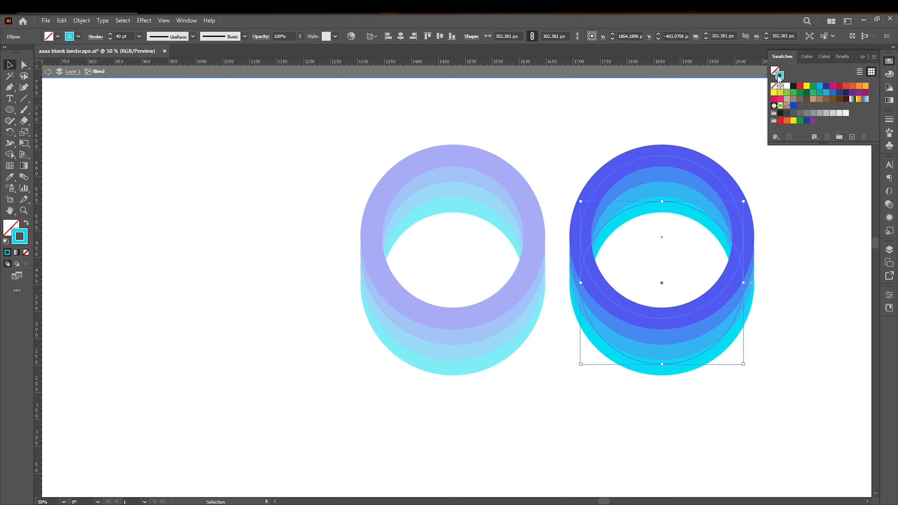
click(794, 106)
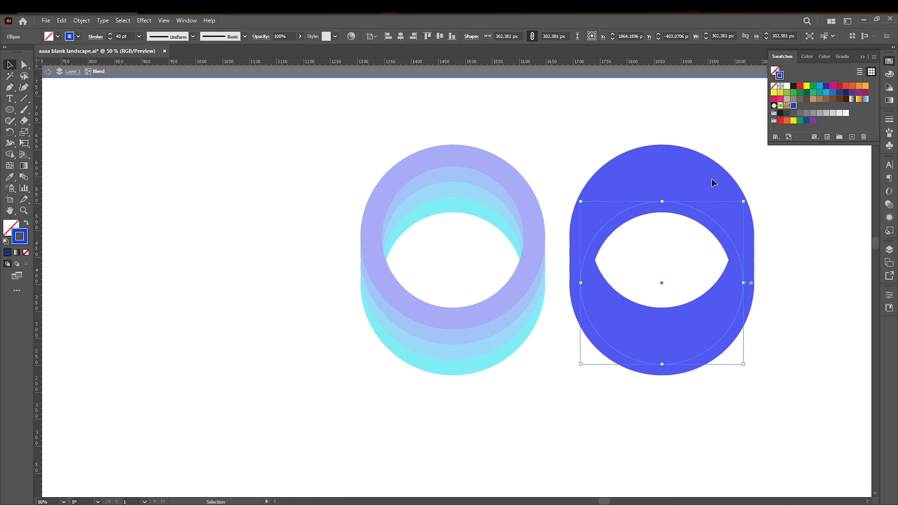
Set the stroke of the copied blend's front ring to white and leave the blend's isolation mode
click(707, 167)
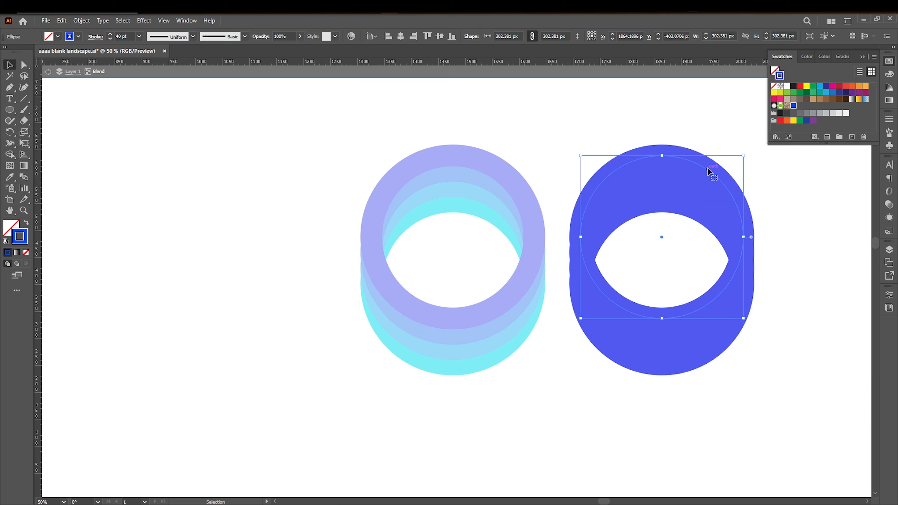
click(787, 86)
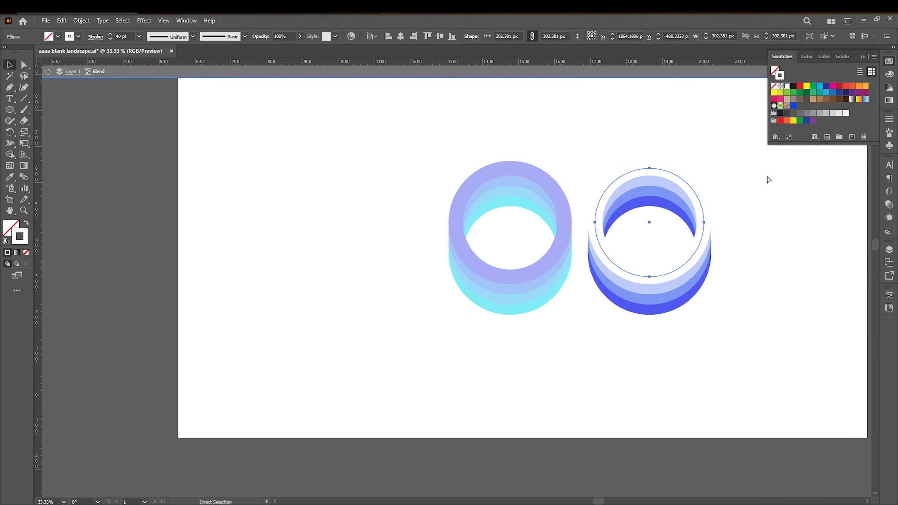
key(ctrl+0)
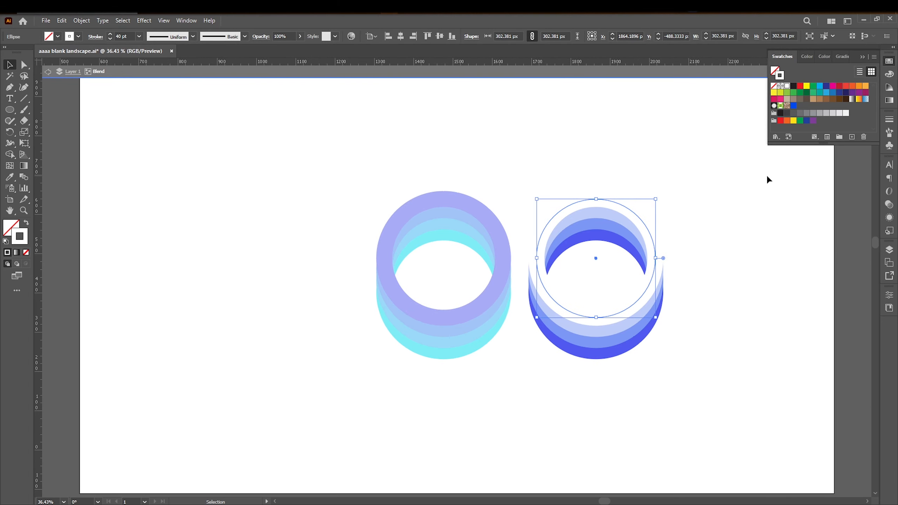
click(863, 57)
click(642, 193)
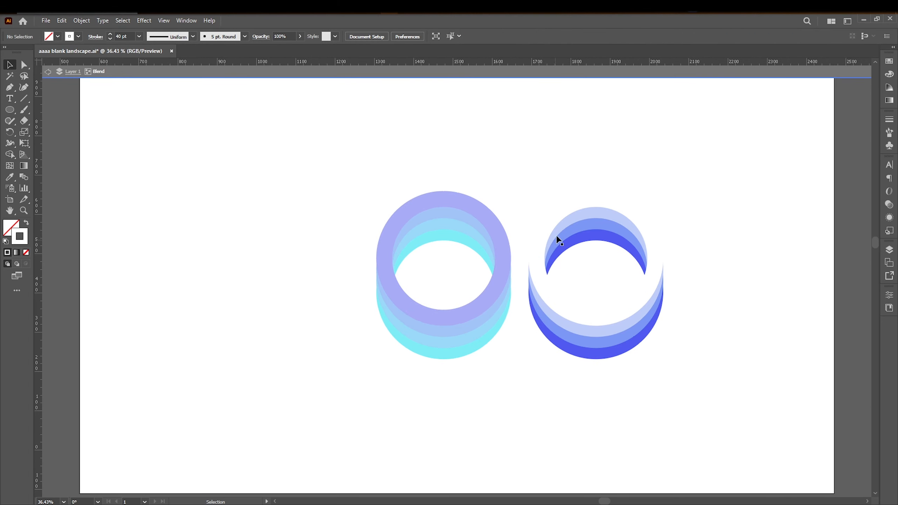
click(533, 291)
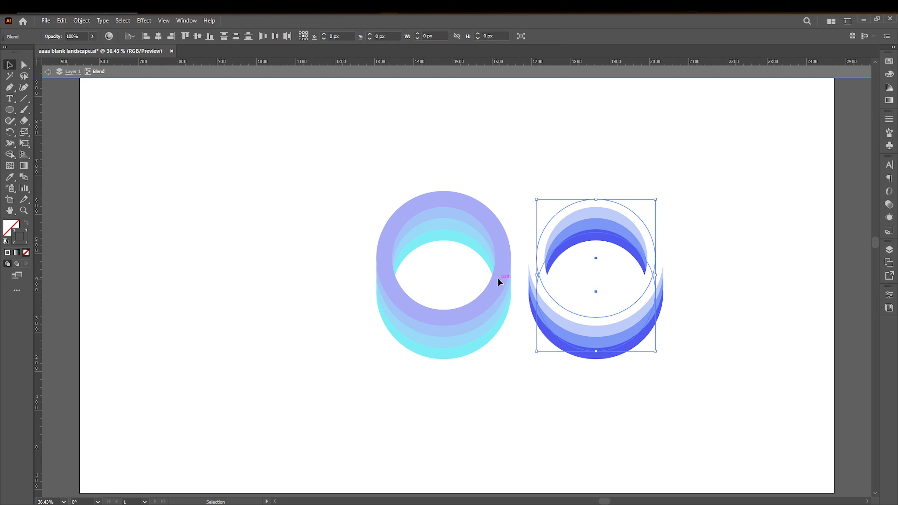
click(423, 256)
double_click(533, 160)
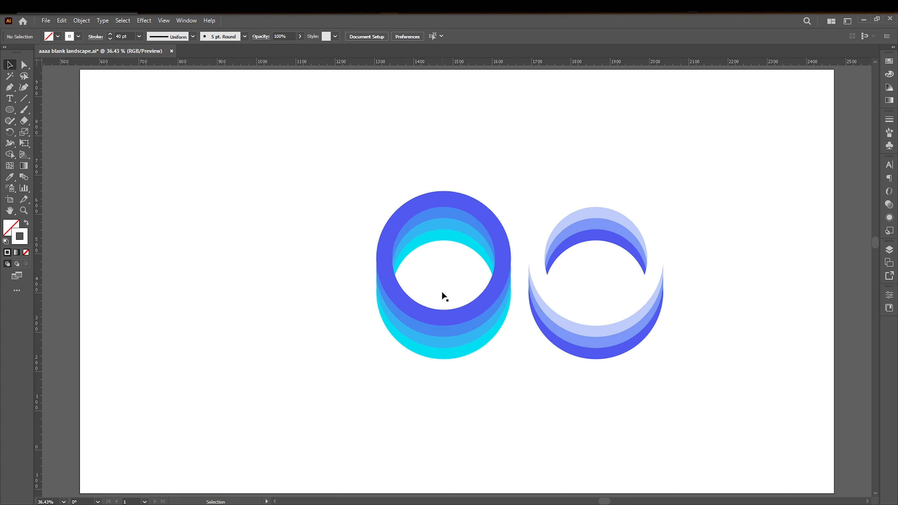
Move the original blend to the lower left of the artboard and place the white-to-blue copy directly above it, vertically aligned
drag(441, 272, 470, 352)
drag(404, 416, 369, 422)
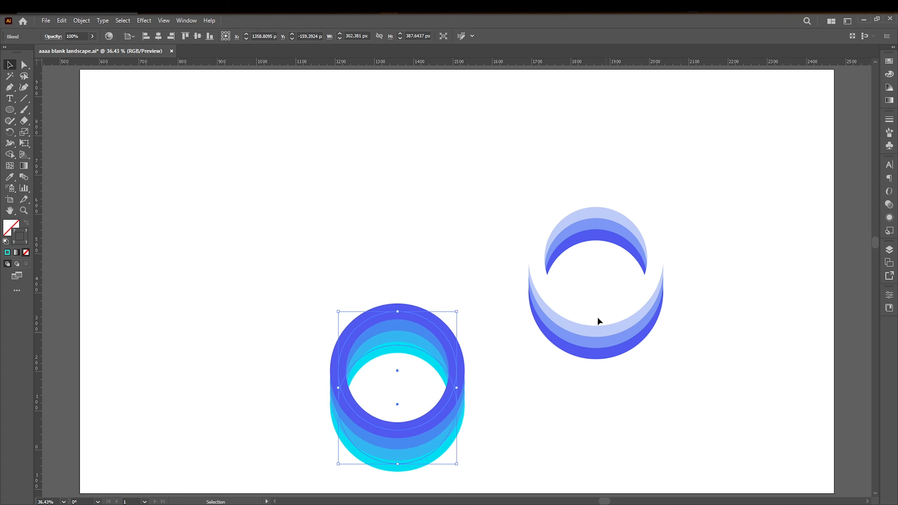
click(607, 327)
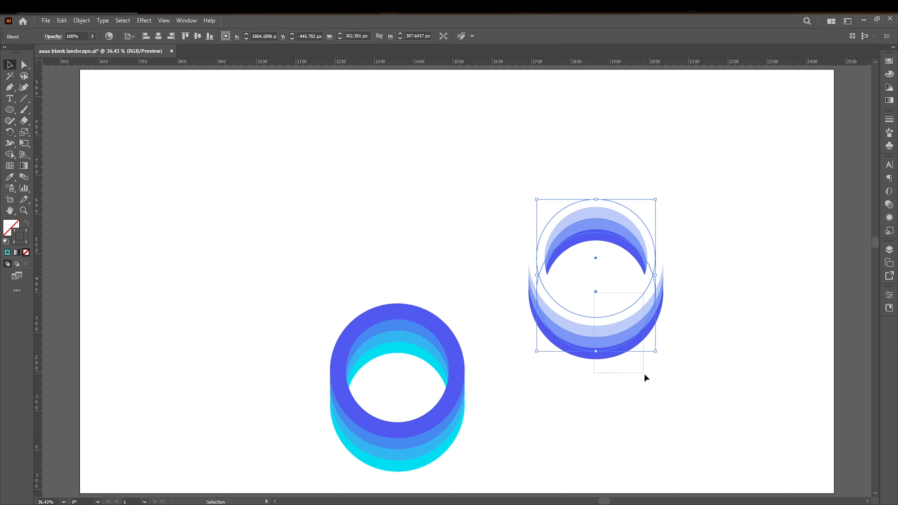
drag(612, 312, 413, 250)
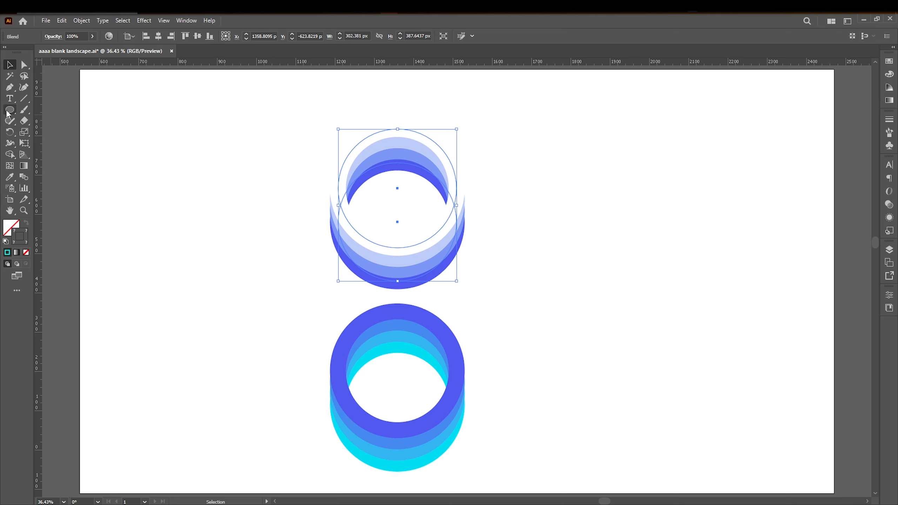
Draw a 1920 × 1080 px rectangle covering the whole artboard and swap its fill and stroke so it is solid cyan without an outline
drag(9, 113, 25, 108)
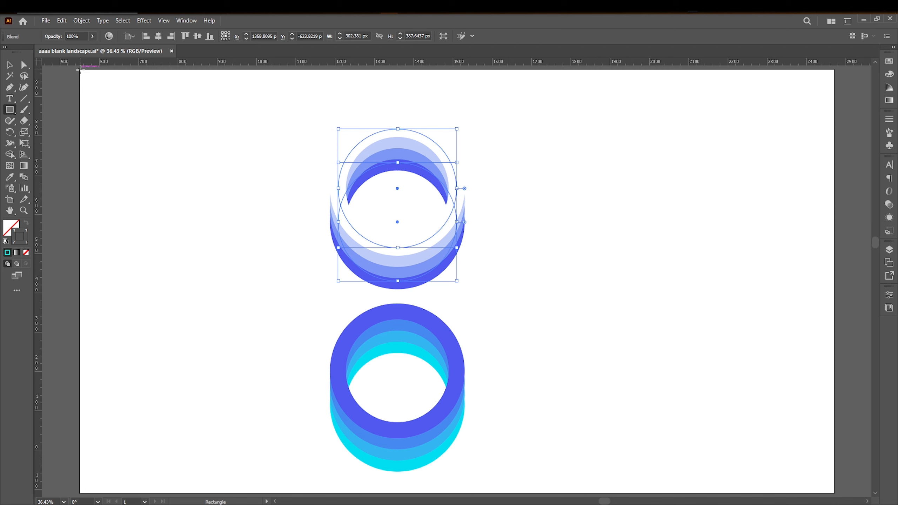
mouse_move(86, 78)
mouse_down()
mouse_move(457, 443)
mouse_move(693, 368)
mouse_move(828, 371)
mouse_move(838, 412)
mouse_move(835, 494)
mouse_up()
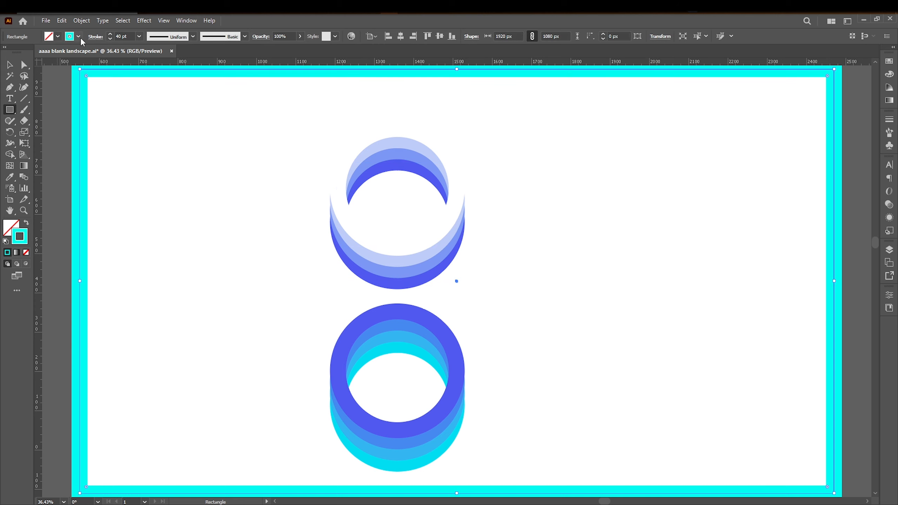
key(shift+x)
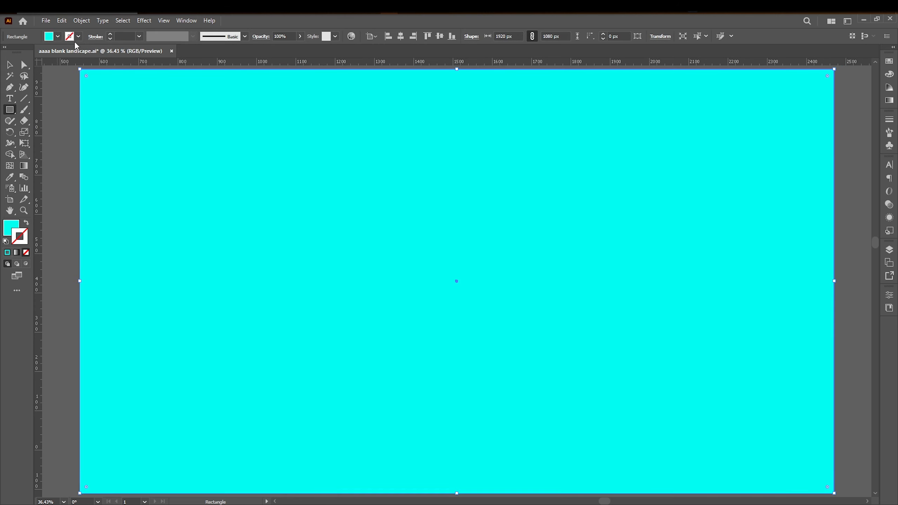
Fill the full-artboard rectangle with the dark blue swatch
click(58, 37)
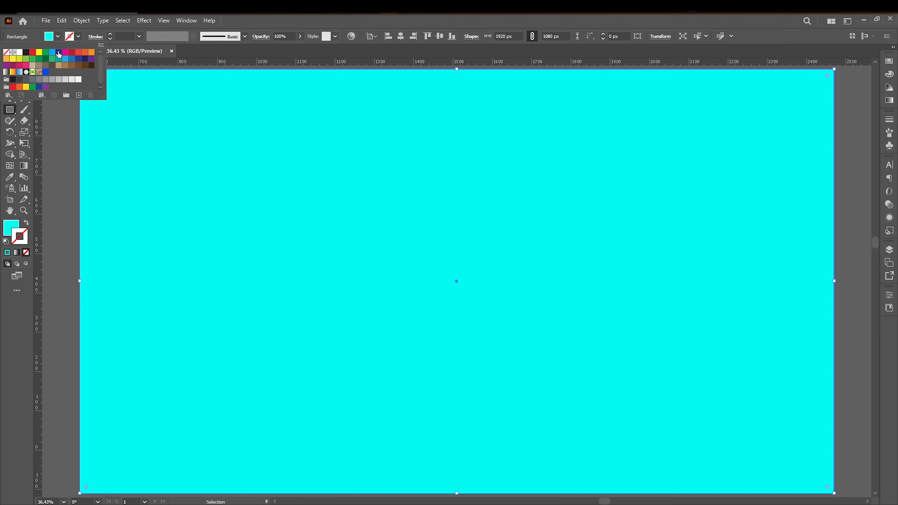
click(59, 52)
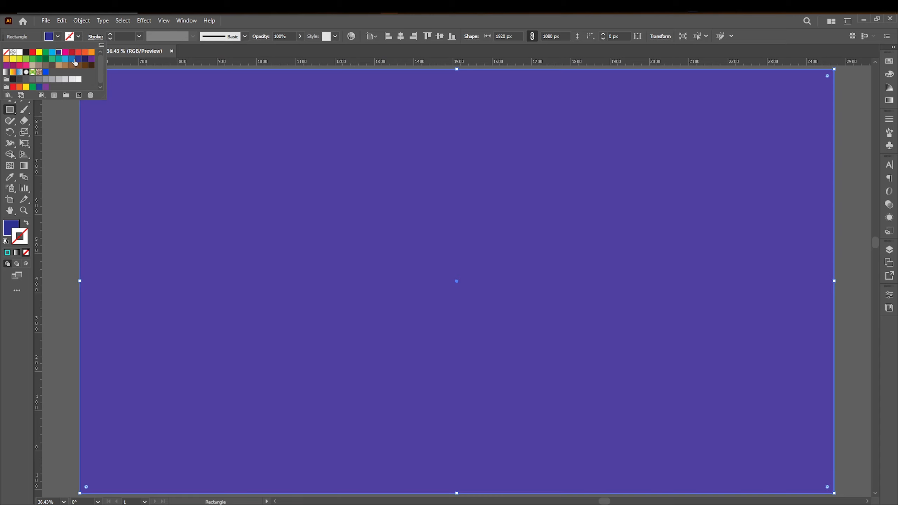
click(79, 59)
click(220, 114)
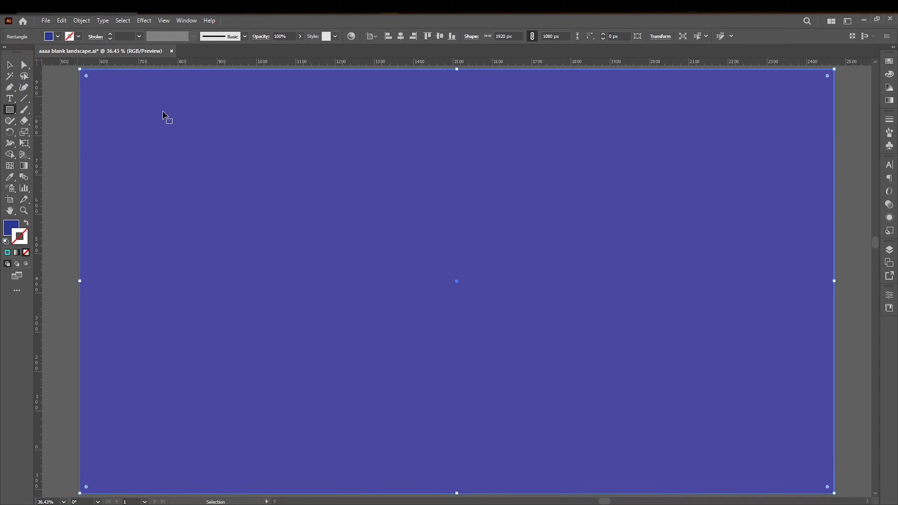
Send the dark blue rectangle behind both ring blends as the background
key(ctrl+[)
key(ctrl+[)
click(208, 136)
click(538, 273)
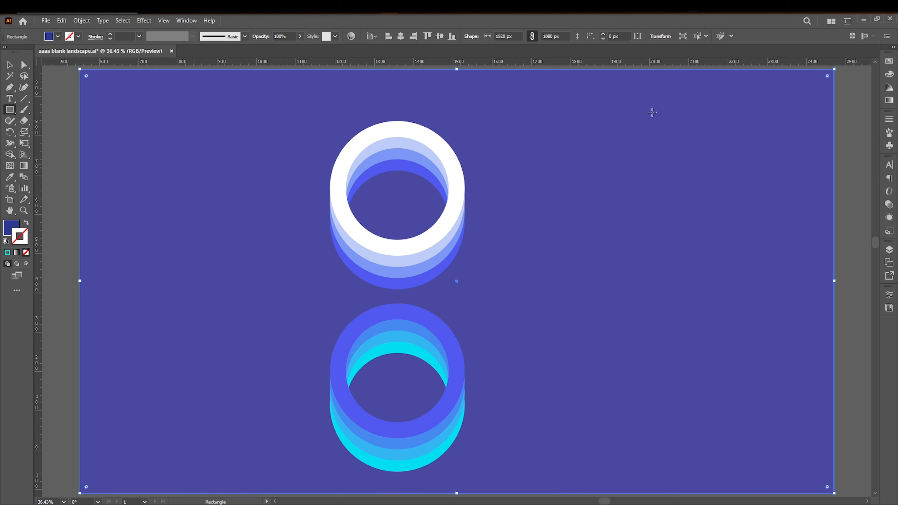
Lock the background rectangle in the layer list, leaving both blends unlocked
click(889, 250)
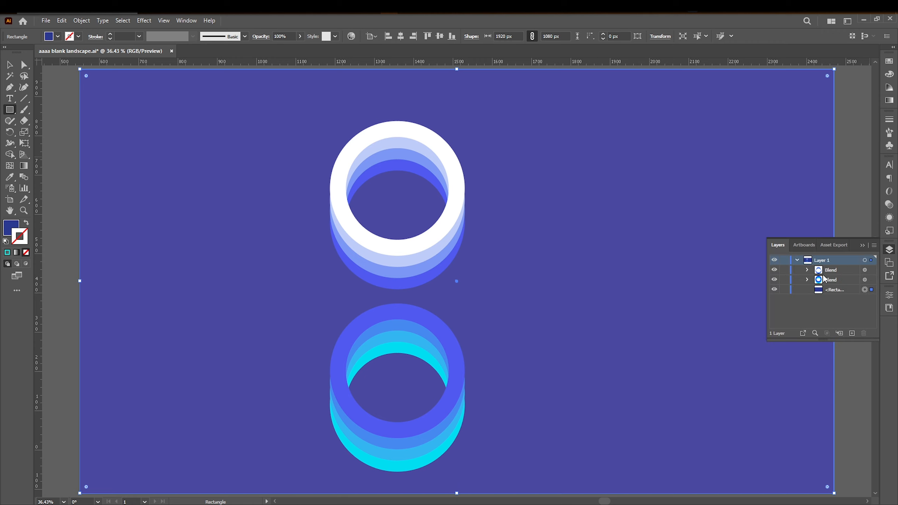
click(784, 271)
click(785, 289)
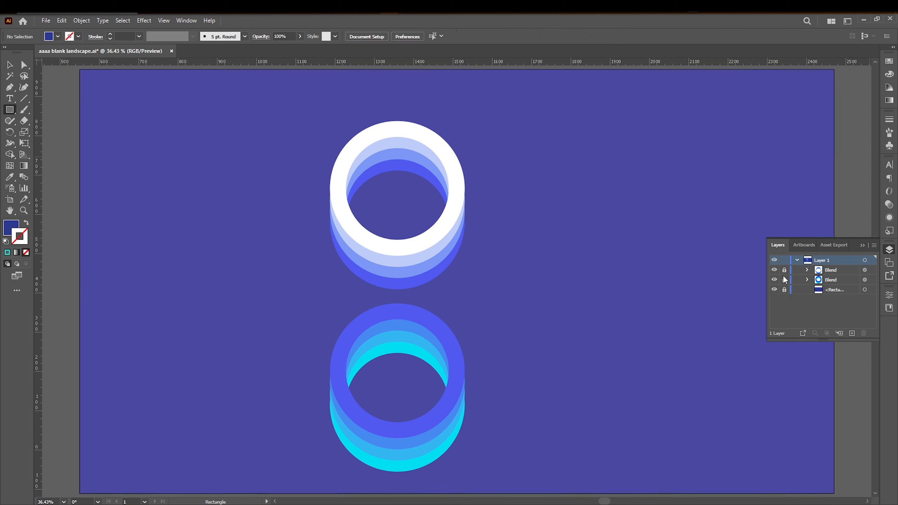
click(784, 270)
key(v)
click(862, 246)
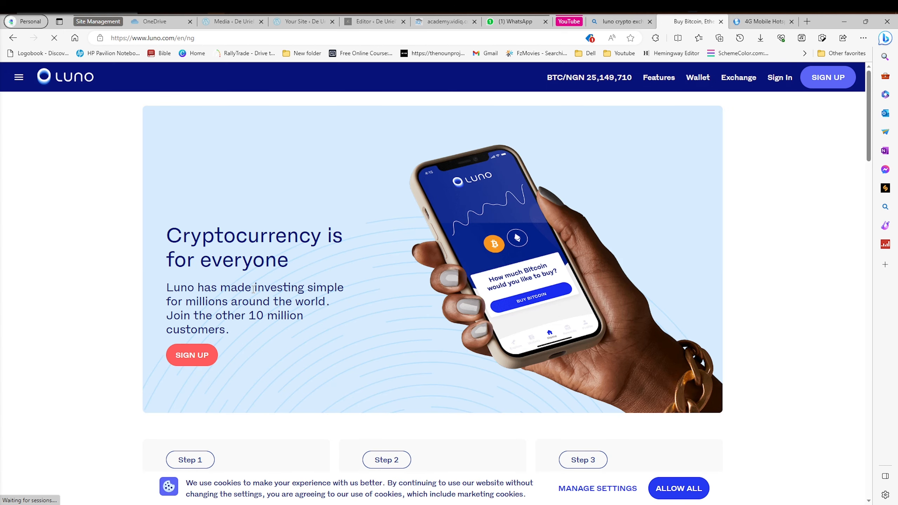
Return from the browser to Illustrator and create a 20 px wide, 100 px high rectangle beside the white-to-blue blend
click(845, 22)
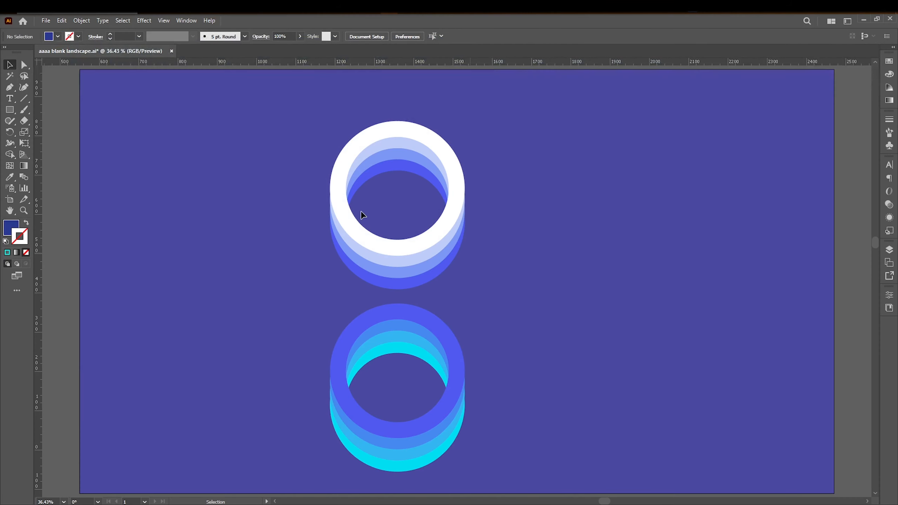
click(10, 110)
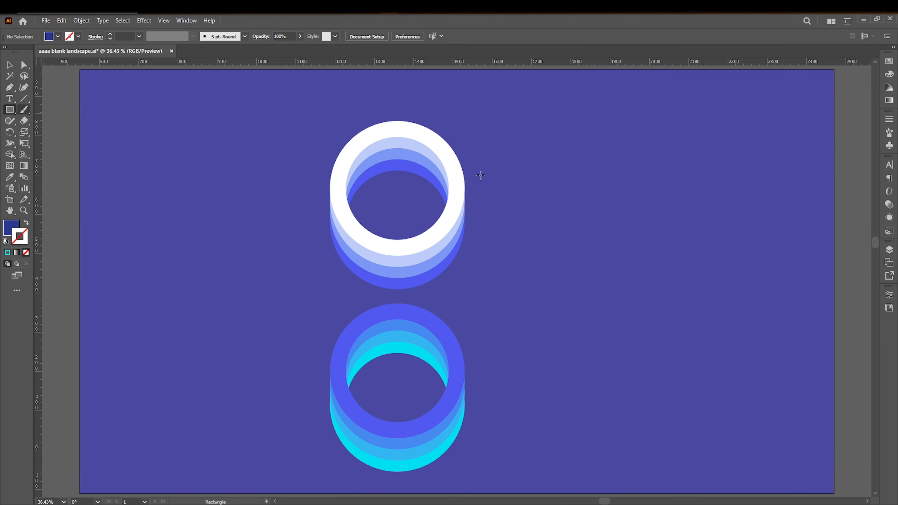
click(517, 122)
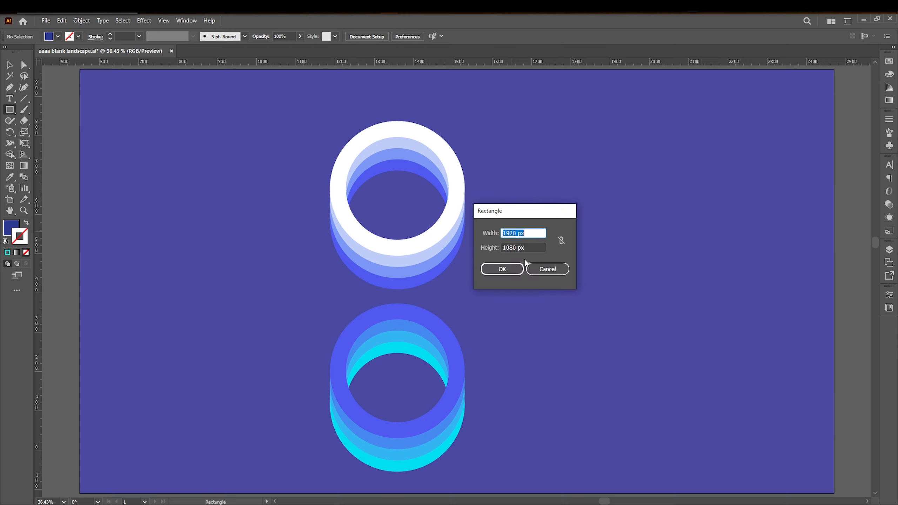
text(20)
key(Tab)
text(10)
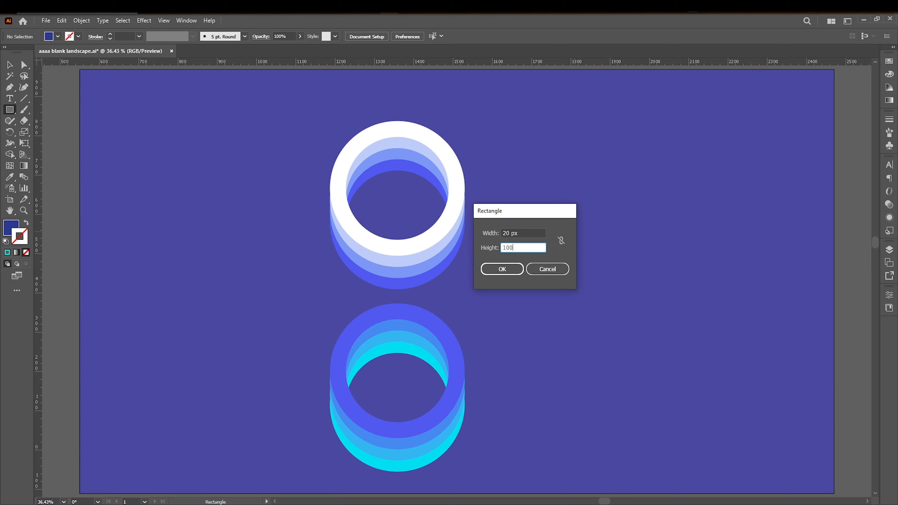
text(0)
click(502, 269)
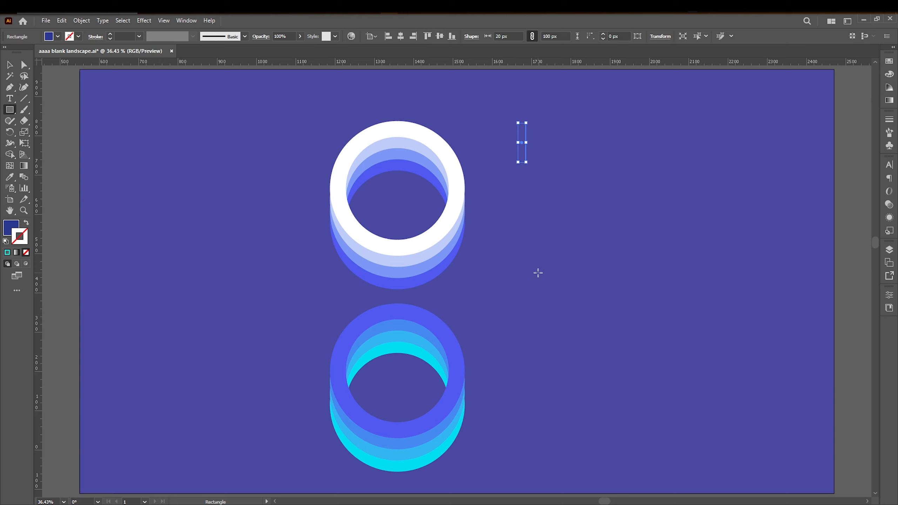
Scale the small rectangle proportionally to about 81 × 403 px and rotate it 90° so it lies horizontally
key(v)
drag(527, 163, 577, 245)
drag(580, 263, 584, 284)
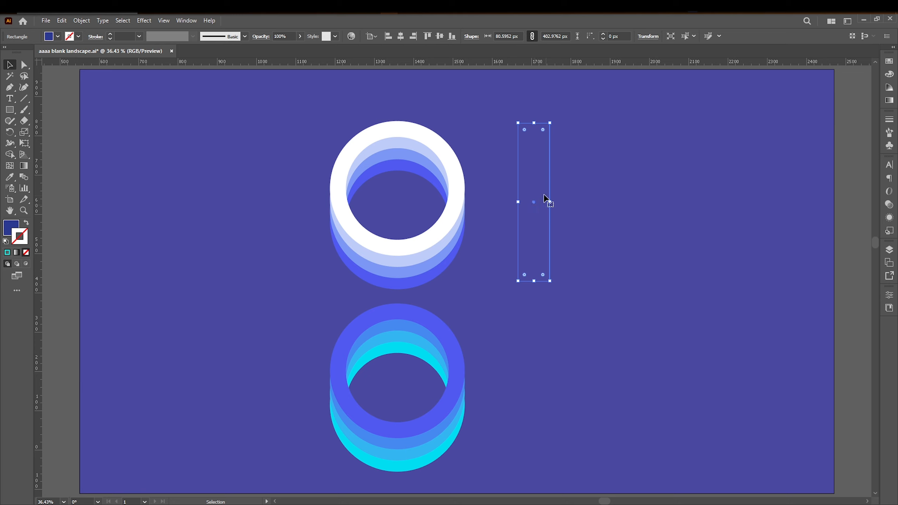
key(r)
drag(587, 158, 620, 263)
key(v)
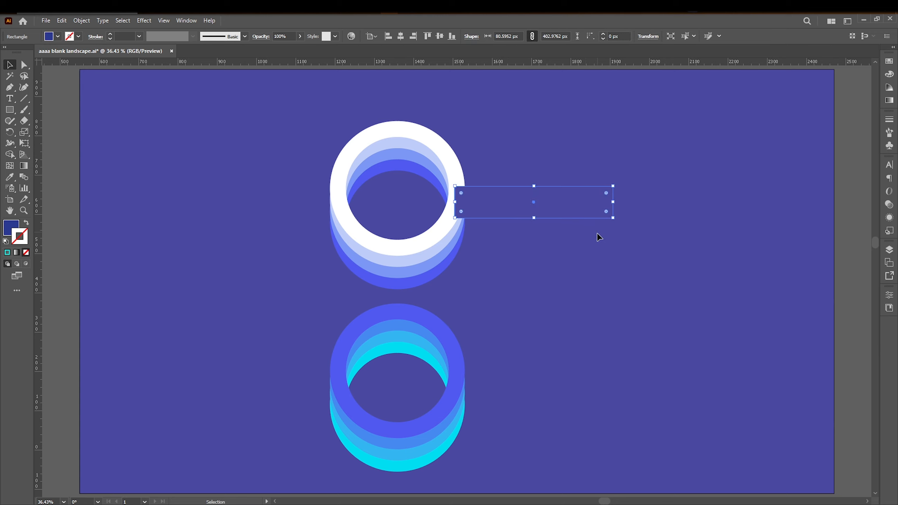
Give the horizontal bar no fill and a white 5 pt stroke, and place it just beside the lower part of the white-to-blue blend
click(25, 223)
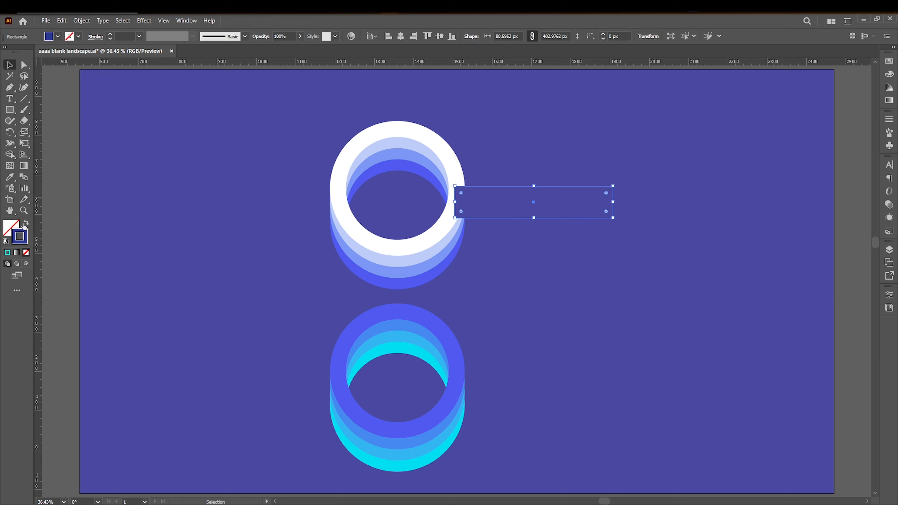
click(79, 37)
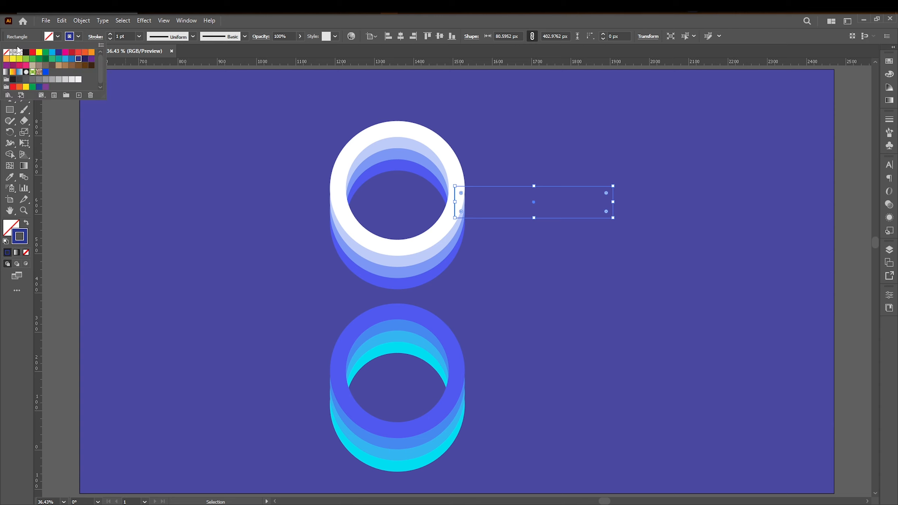
click(21, 53)
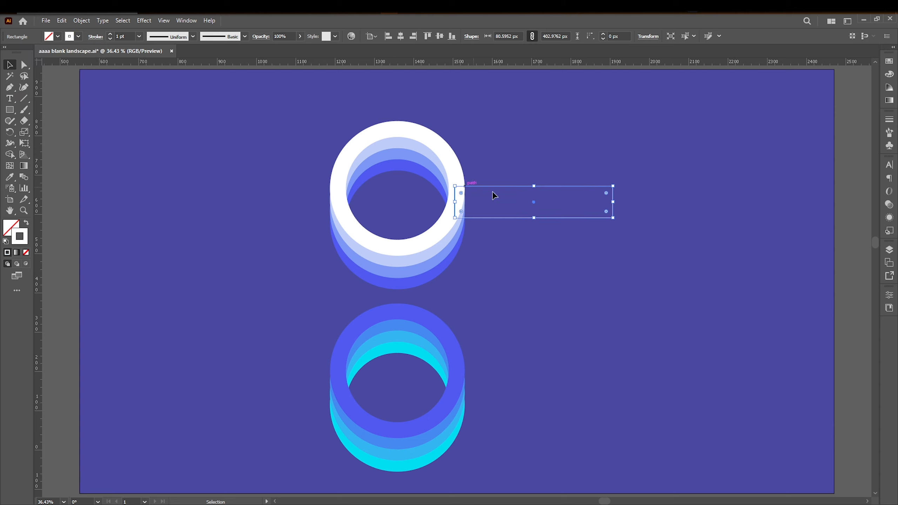
drag(536, 200, 556, 249)
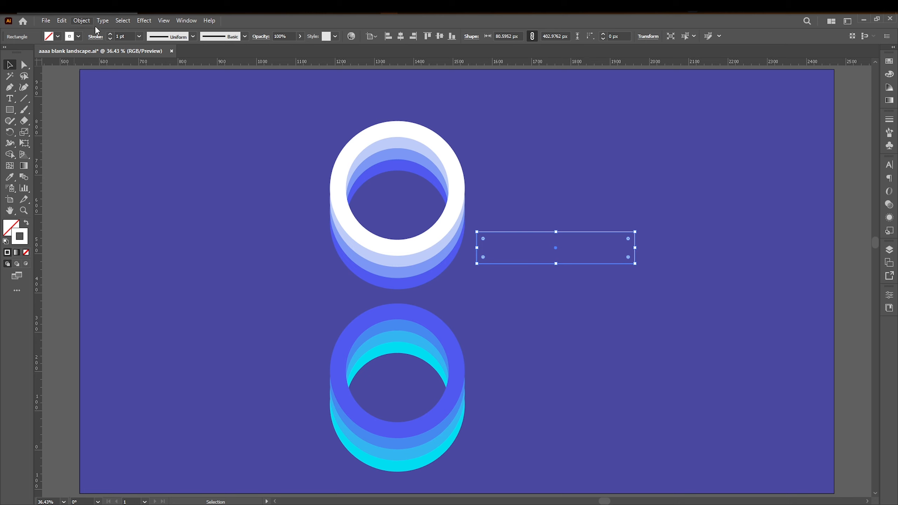
click(139, 36)
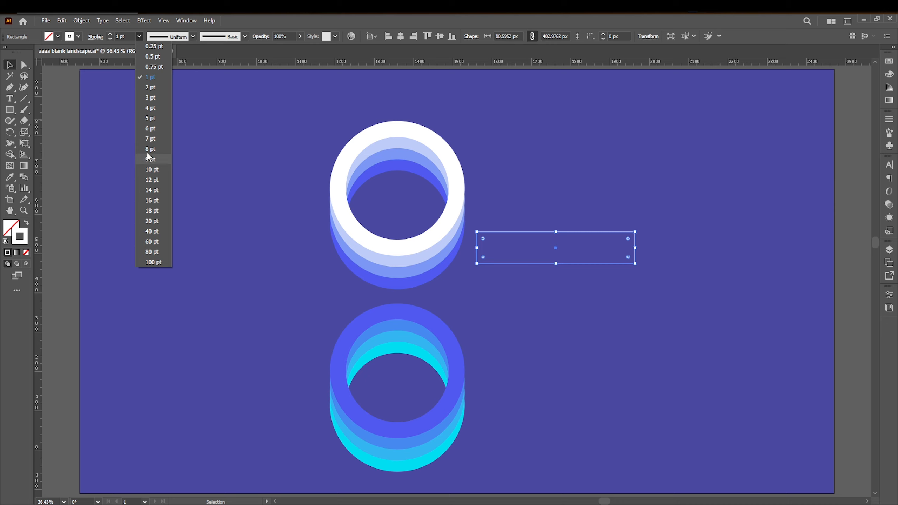
click(151, 118)
drag(556, 248, 557, 264)
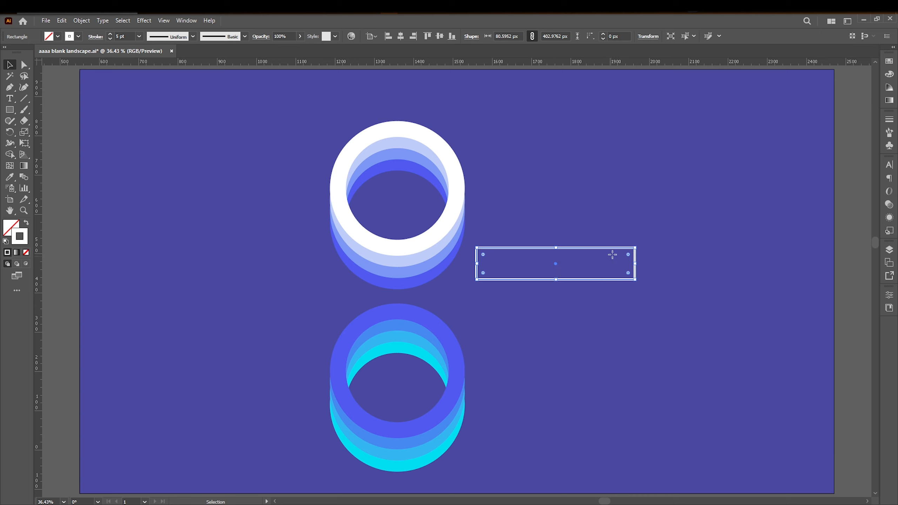
Make a copy of the bar rotated by 90° and align it with the horizontal bar's left end to form an L
key(r)
drag(633, 237, 540, 182)
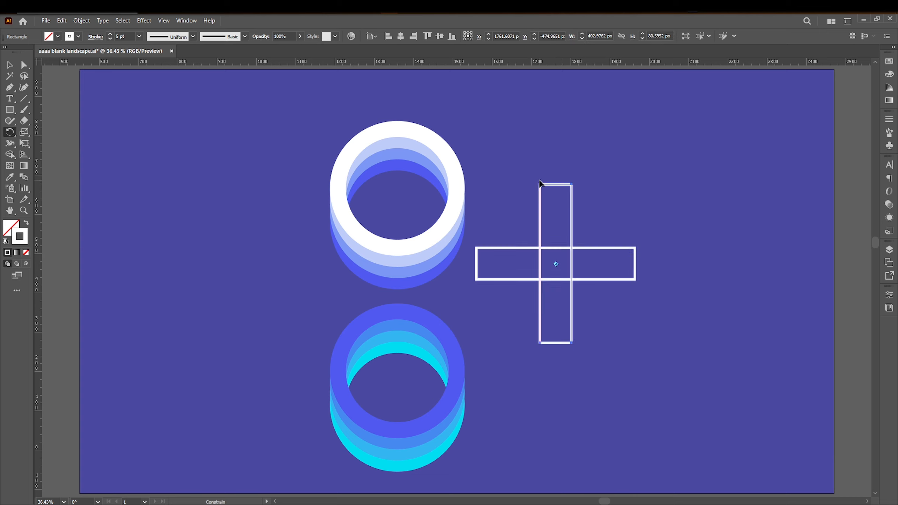
key(v)
drag(557, 265, 495, 202)
scroll(511, 269, up, 2)
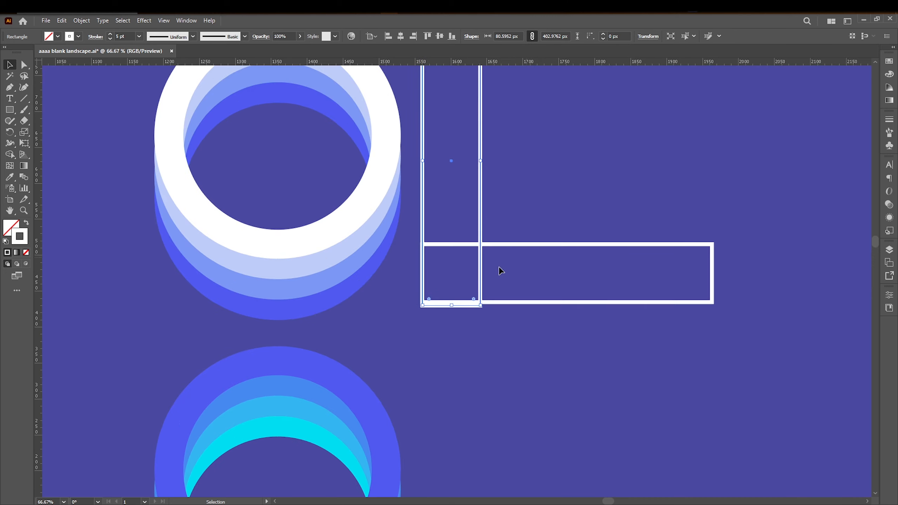
drag(451, 157, 449, 158)
scroll(505, 161, down, 2)
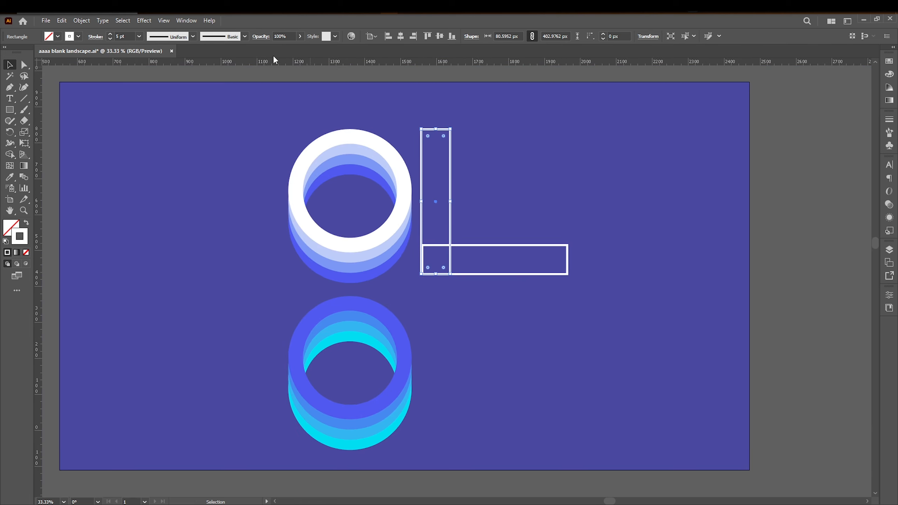
Check the Luno logo in the browser and move both blends and the two bars together to the left side of the artboard
key(alt+Tab)
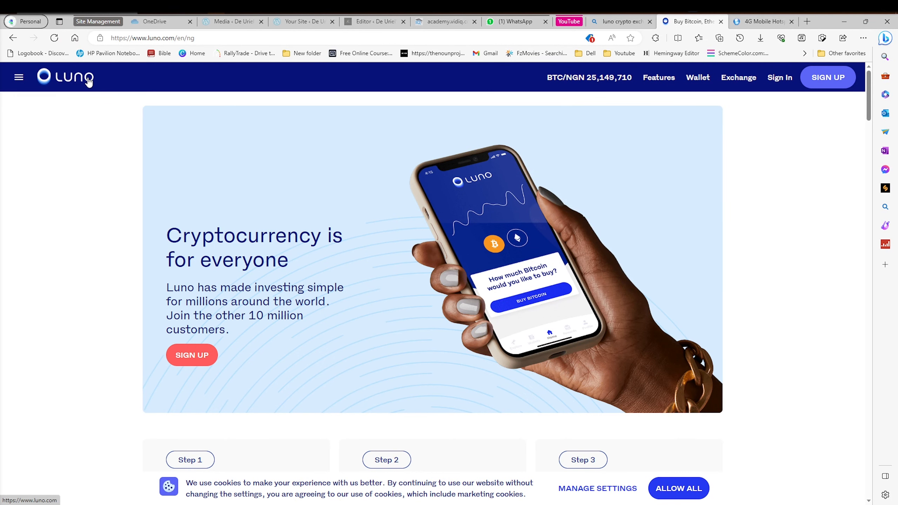
click(845, 22)
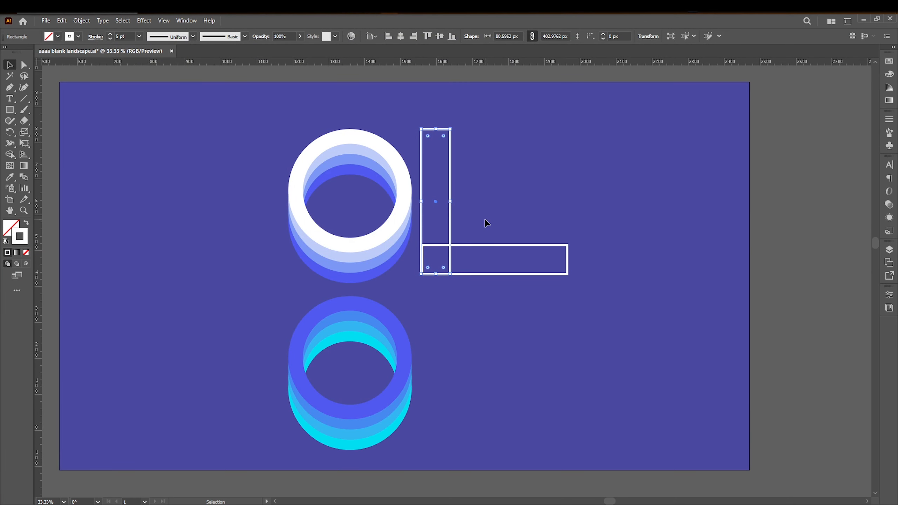
drag(537, 387, 538, 387)
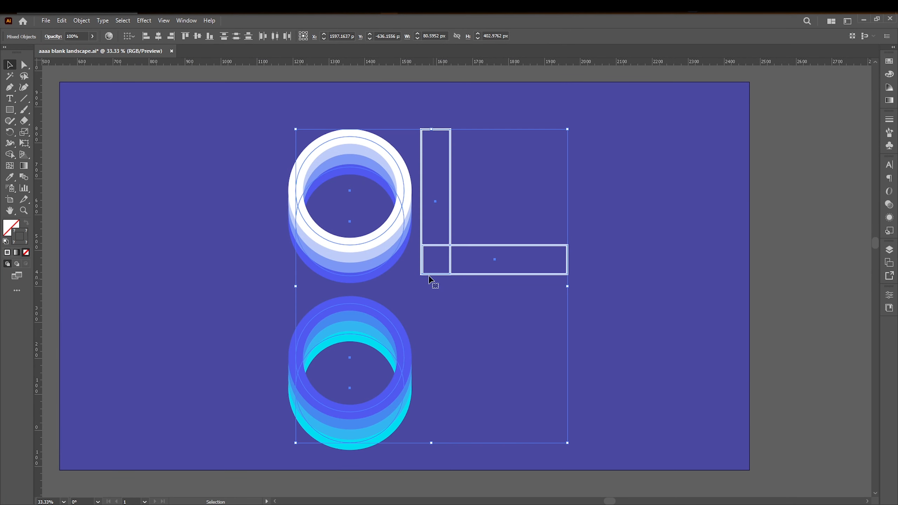
drag(387, 230, 192, 218)
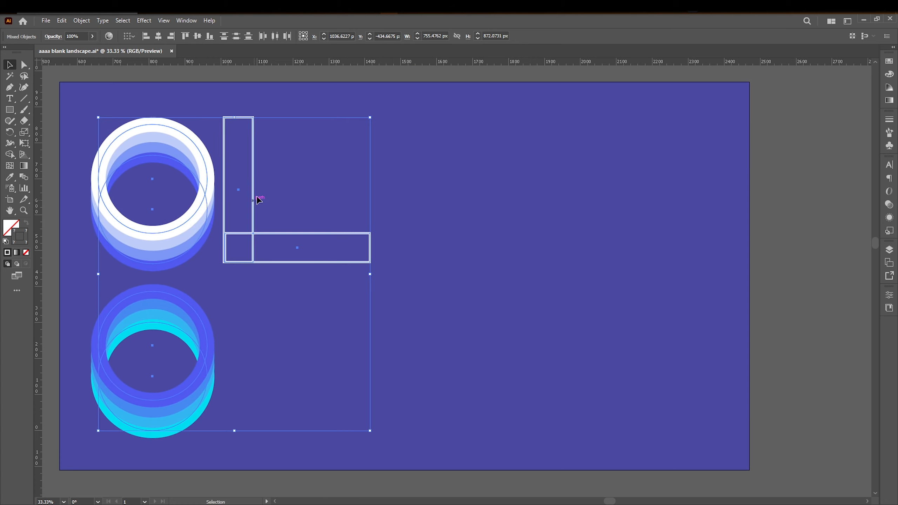
Draw a circle about 406 px in diameter from the corner of the L, spanning the full length of both bars
click(178, 200)
key(l)
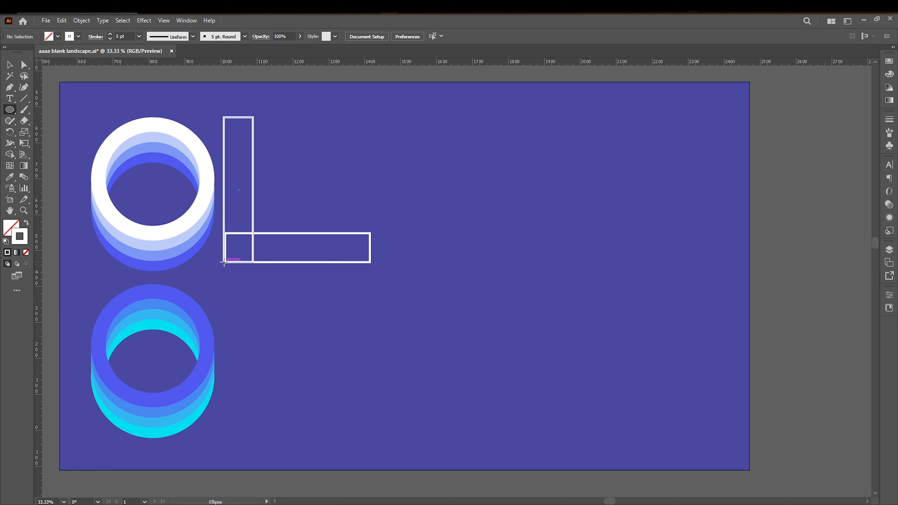
drag(224, 262, 371, 117)
key(v)
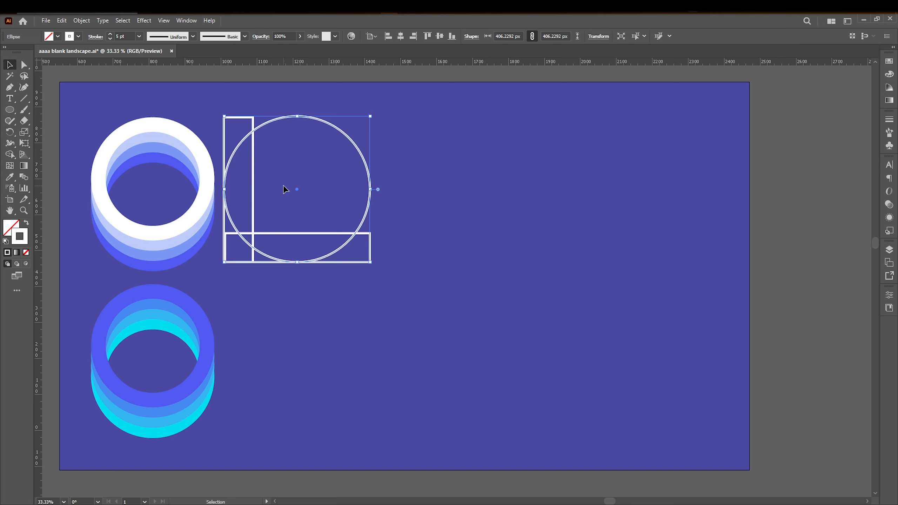
Make a concentric copy of the circle scaled to about 245 px so it touches the inner edges of both bars
key(a)
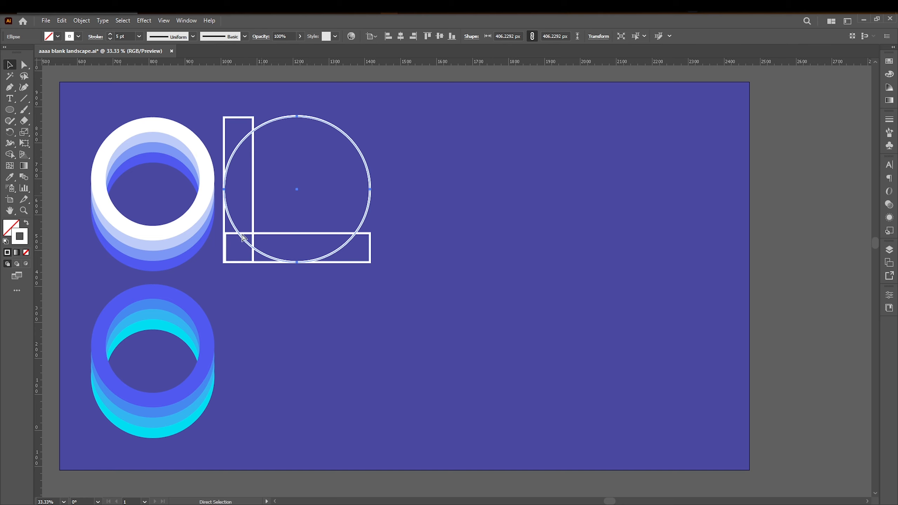
key(v)
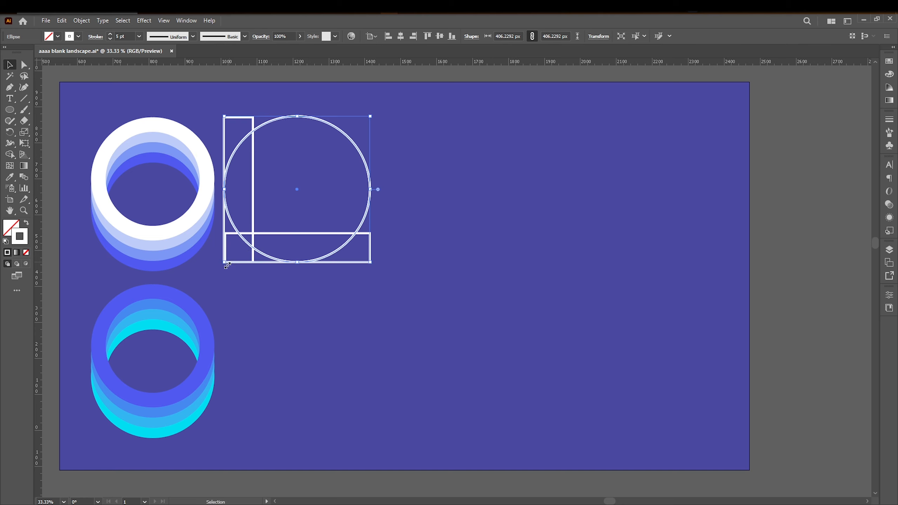
drag(225, 263, 254, 233)
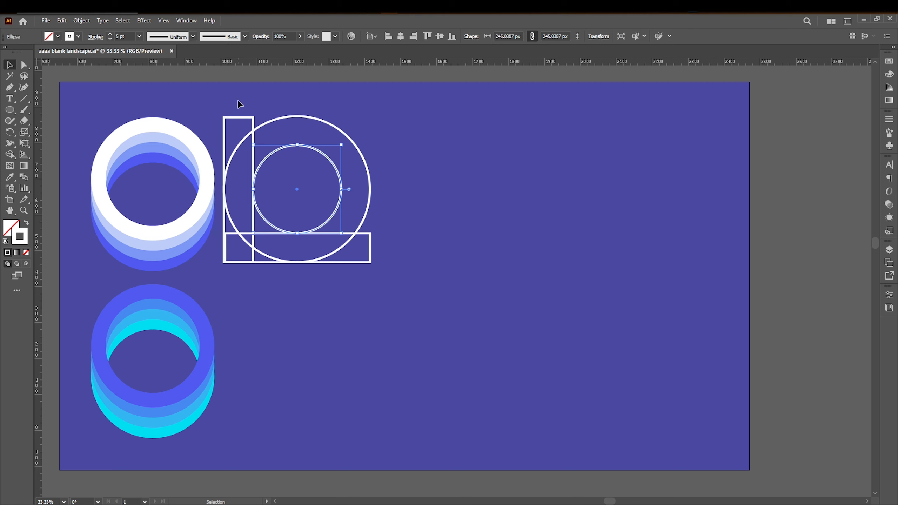
Duplicate the bars and circles figure about 502 px to the right, leaving a gap between the two figures
key(ctrl+a)
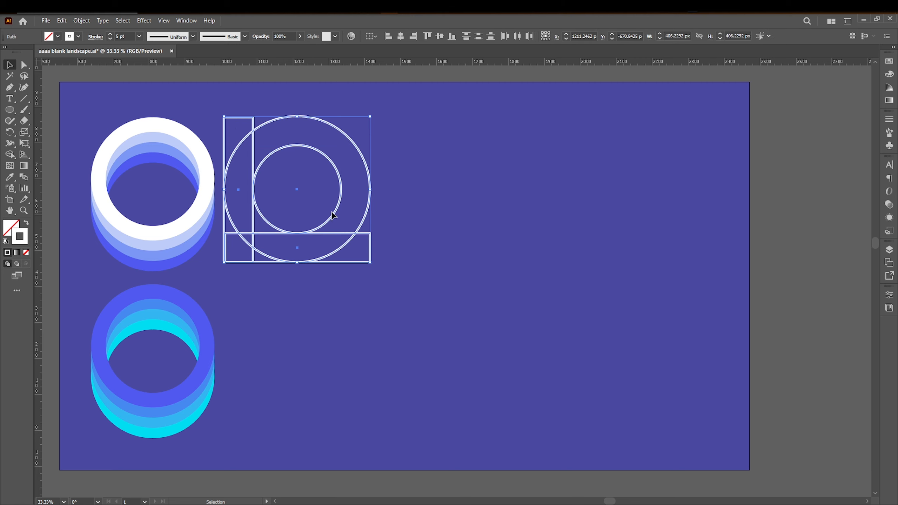
drag(333, 217, 477, 211)
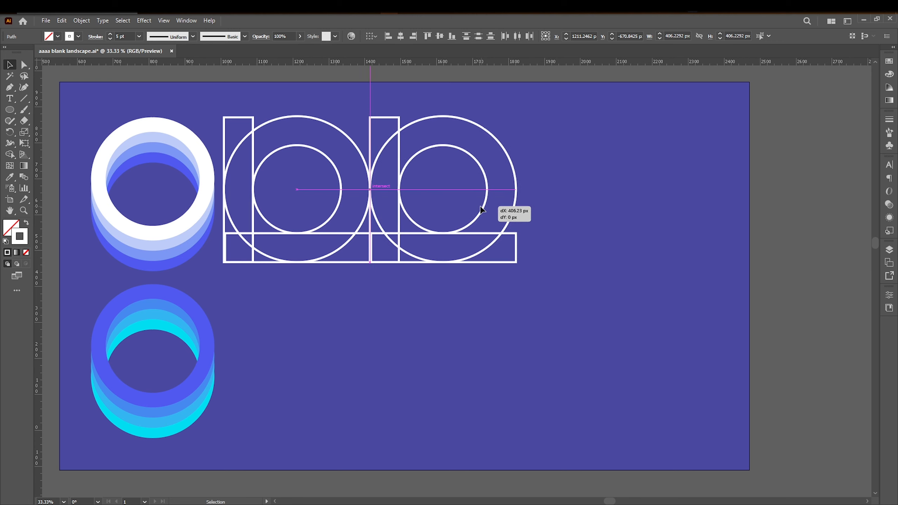
drag(402, 204, 435, 209)
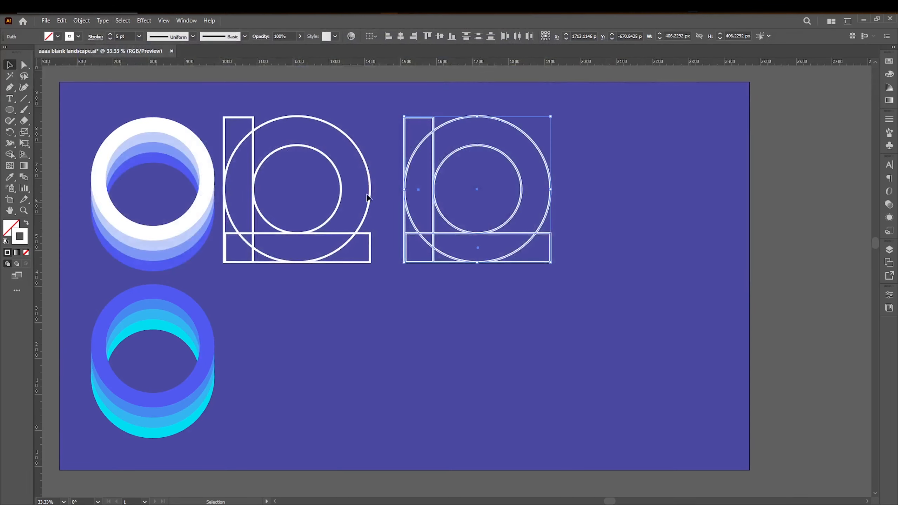
Scale both outlined figures down together about their common centre to roughly 548 by 245 px
drag(569, 292, 491, 234)
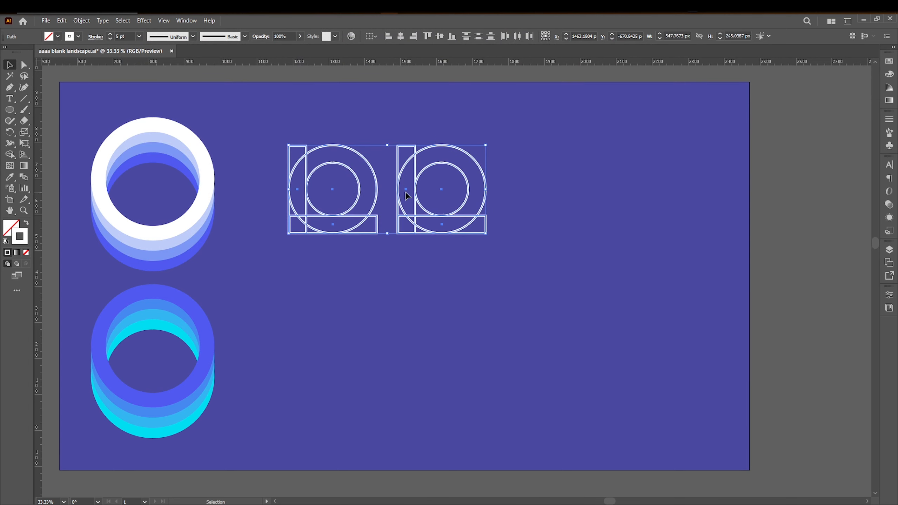
drag(377, 187, 376, 188)
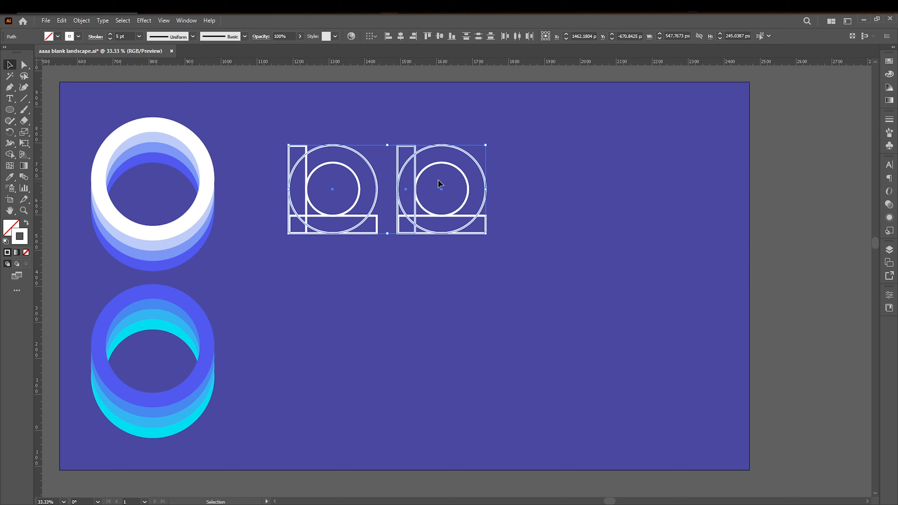
click(449, 218)
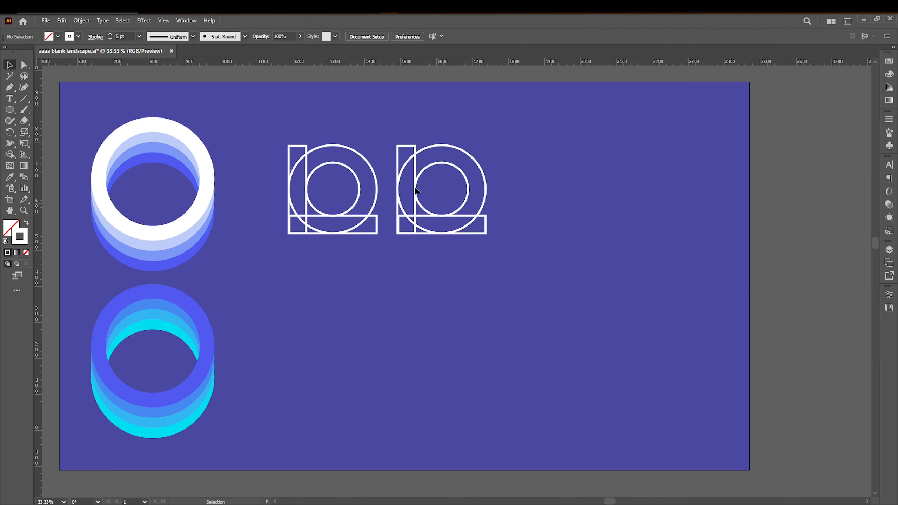
drag(480, 234, 481, 234)
click(489, 251)
Duplicate the second figure twice to the right at equal spacing to form a row of four
drag(384, 189, 468, 246)
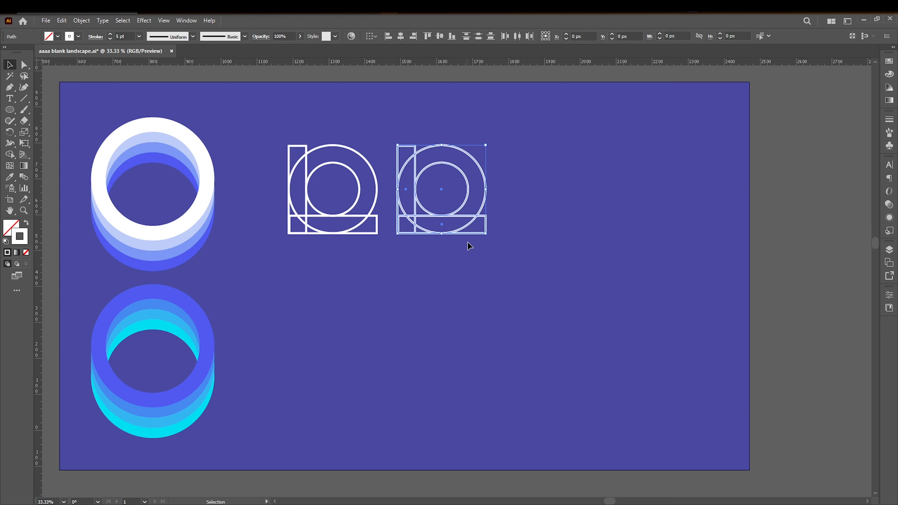
key(a)
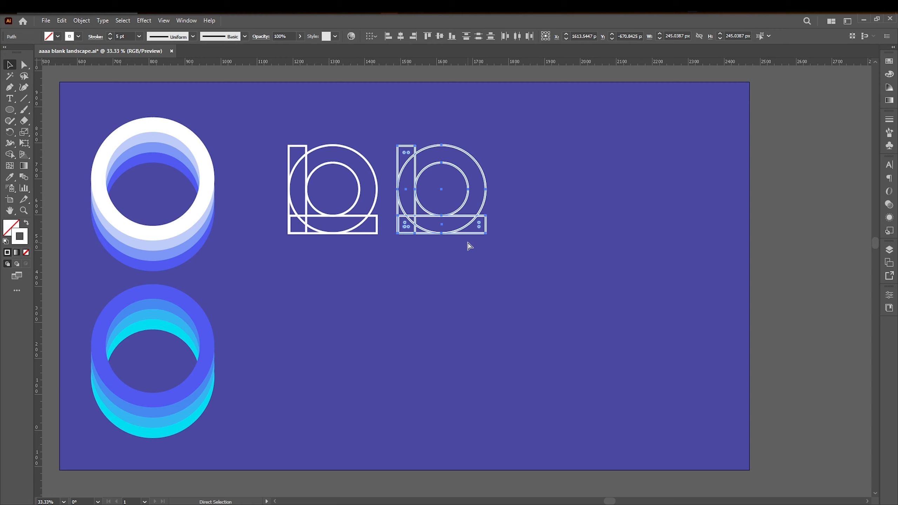
key(v)
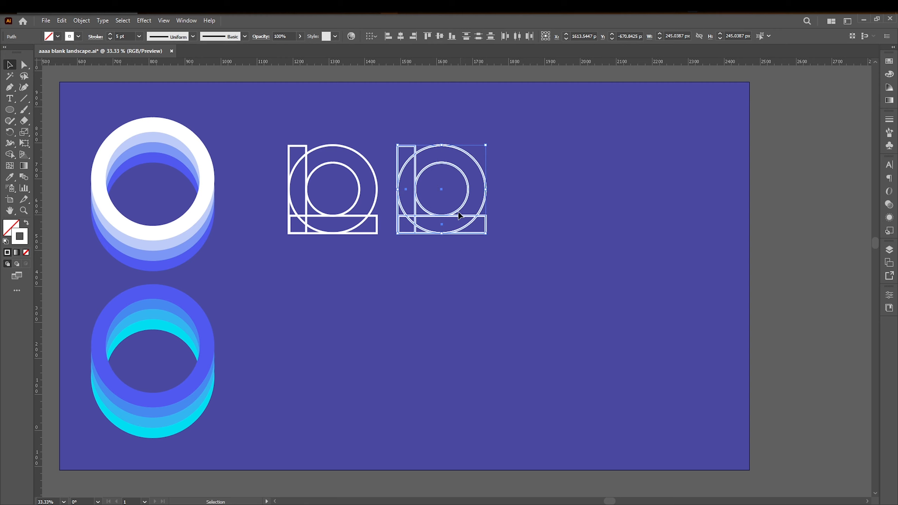
drag(441, 194, 553, 196)
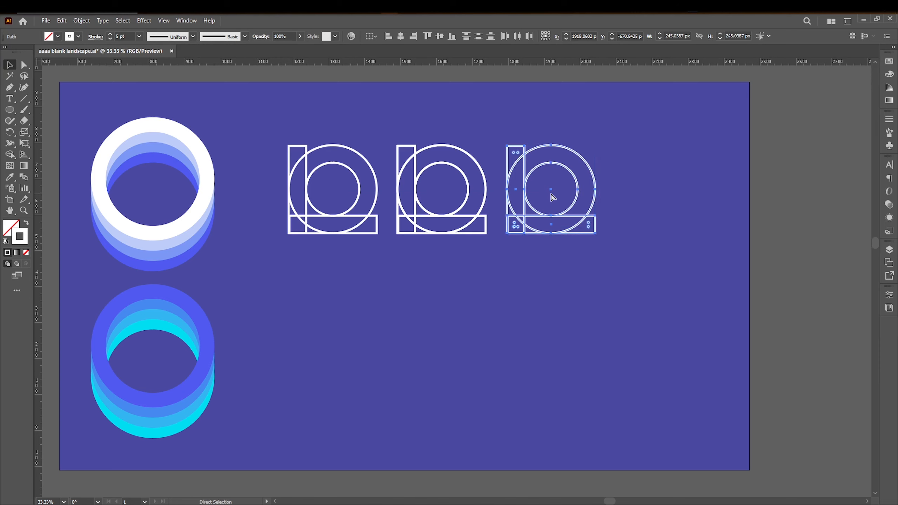
drag(553, 197, 664, 203)
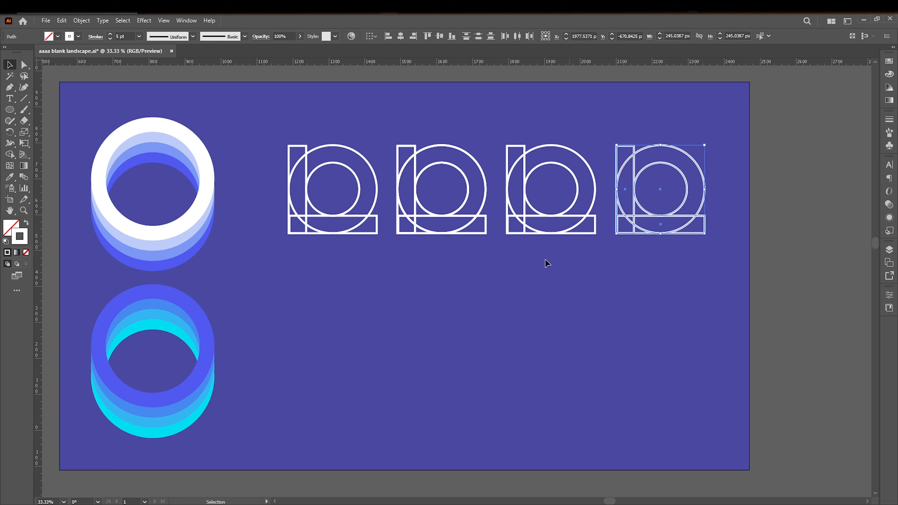
click(504, 261)
Rotate a horizontal bar of the second figure by 90°, align it with the circle's right edge, and delete the remaining horizontal bar
click(487, 220)
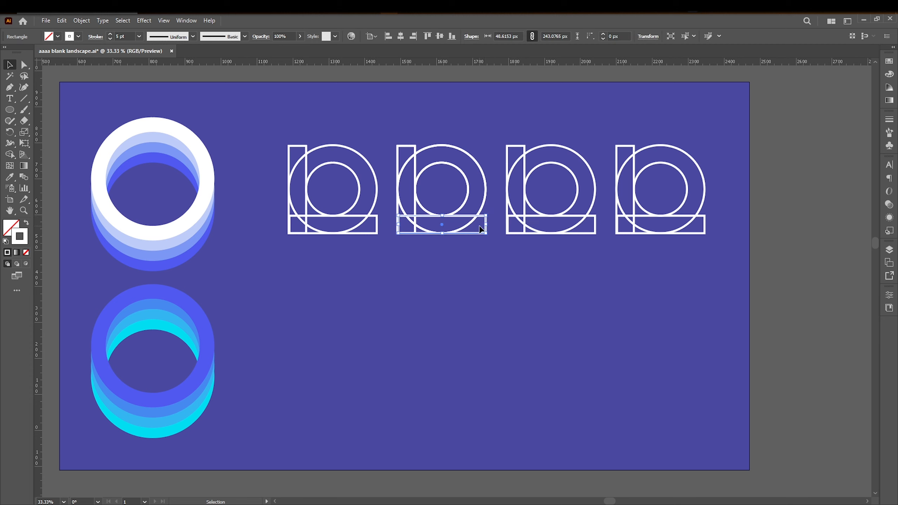
key(r)
drag(484, 257, 489, 190)
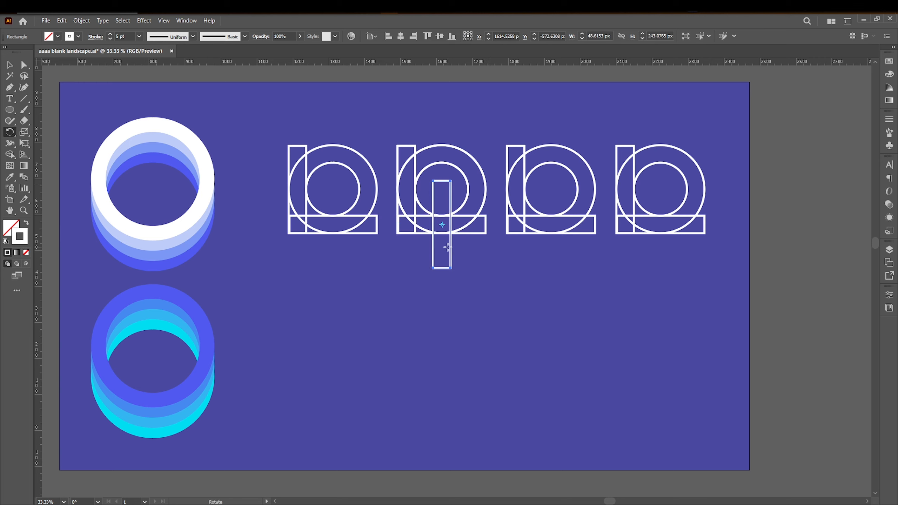
key(v)
drag(444, 226, 477, 187)
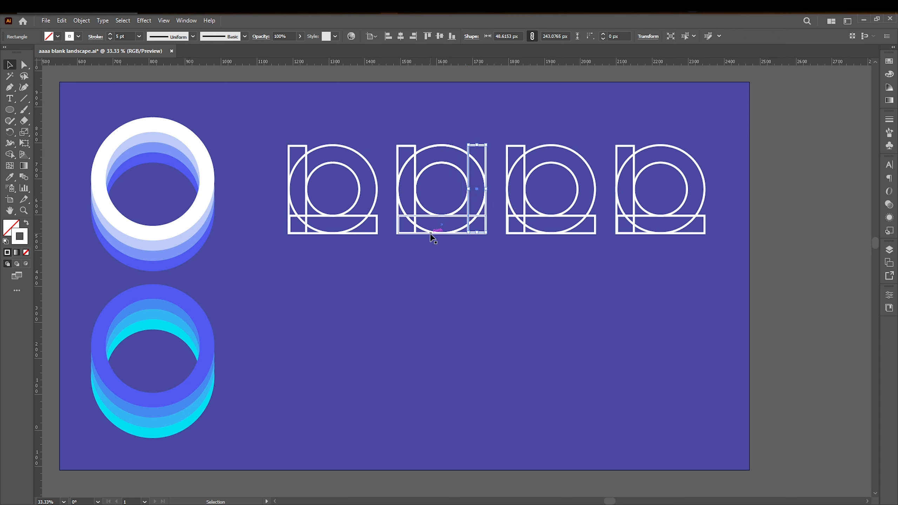
click(421, 236)
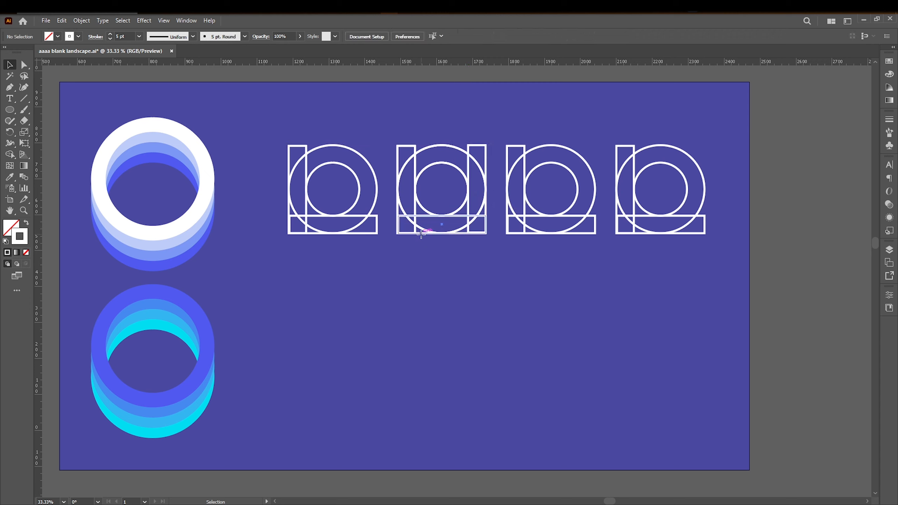
click(421, 234)
key(Delete)
click(369, 235)
key(Delete)
key(ctrl+z)
Pull the stray duplicate outlines away from the second figure and delete them
click(560, 233)
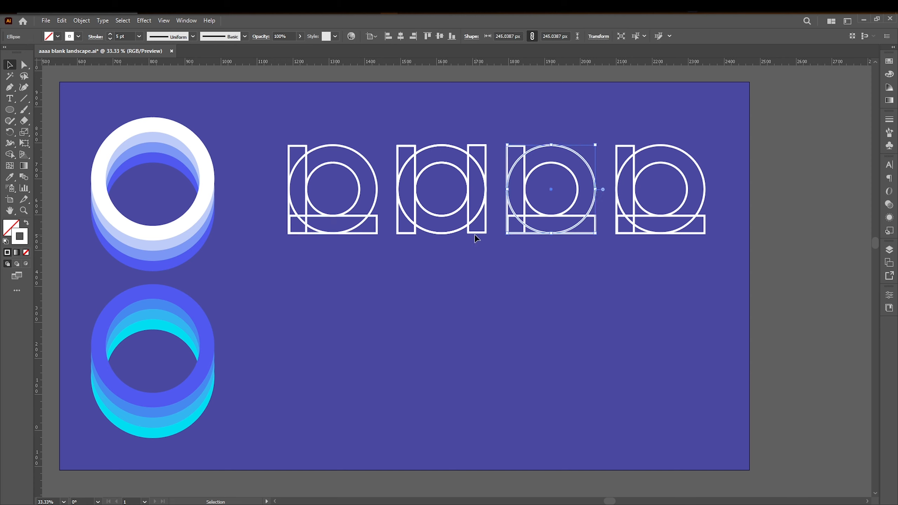
click(446, 237)
drag(445, 237, 458, 284)
key(Delete)
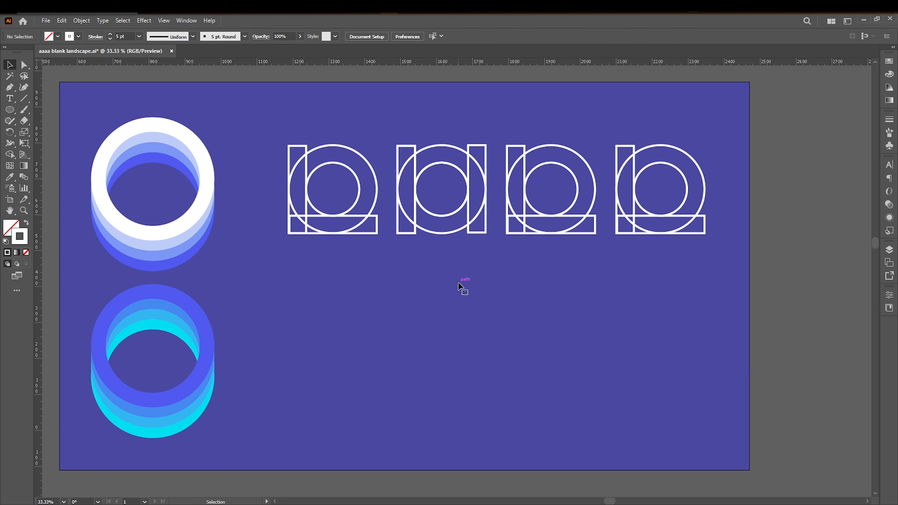
click(401, 234)
drag(398, 226, 380, 279)
key(Delete)
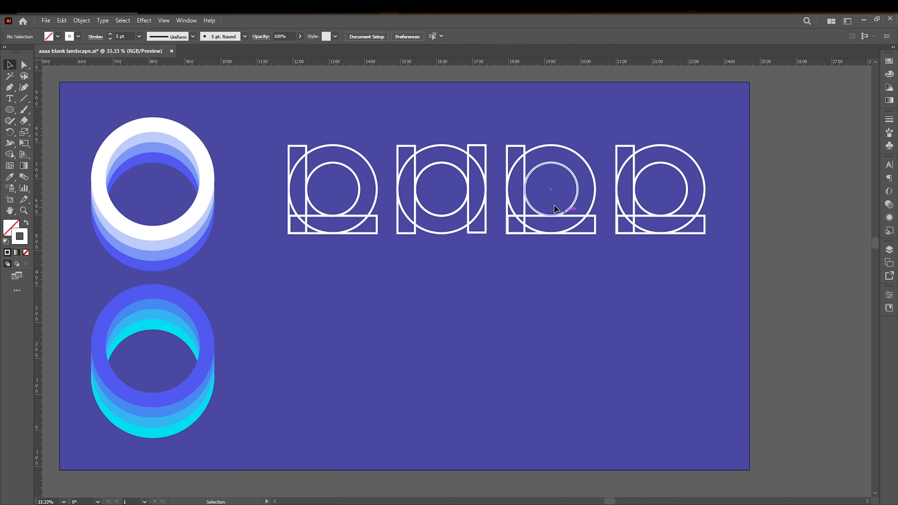
click(557, 218)
drag(557, 216, 564, 259)
key(ctrl+z)
Rotate the third figure's horizontal bar by 90° and align it with the right edge of the large circle
click(582, 221)
click(591, 232)
key(r)
drag(601, 251, 605, 165)
key(v)
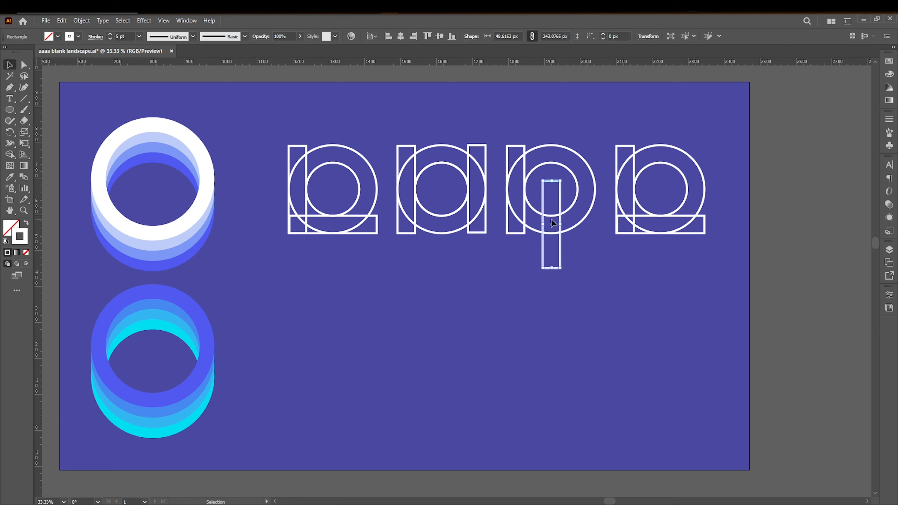
drag(553, 223, 584, 191)
Delete the vertical and horizontal bars from the fourth figure, keeping only its two concentric circles
click(619, 159)
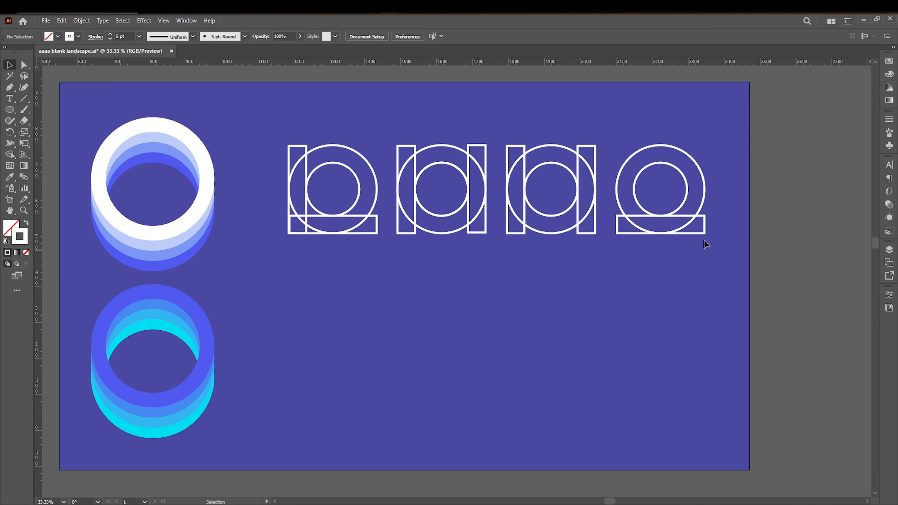
click(702, 228)
key(Delete)
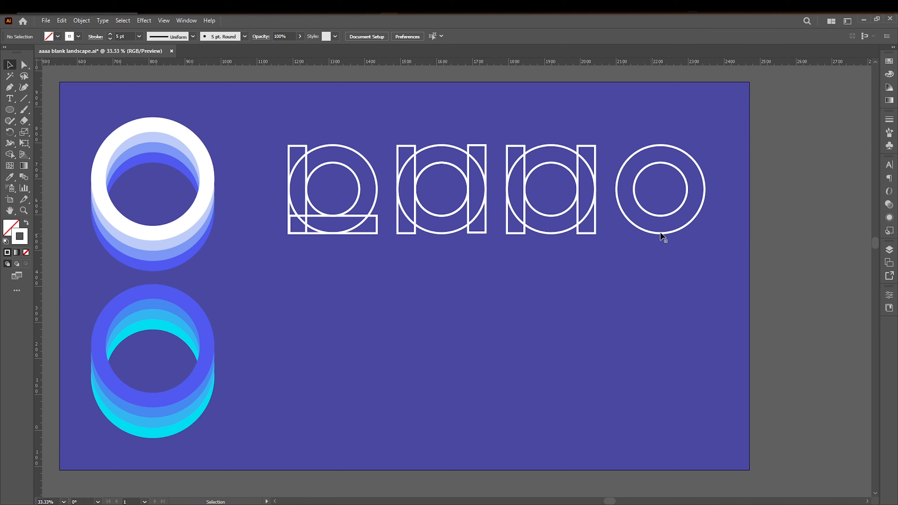
Switch all four figures to a white fill and merge the first into a rounded-corner L with Shape Builder
drag(376, 163, 674, 235)
key(shift+m)
click(328, 185)
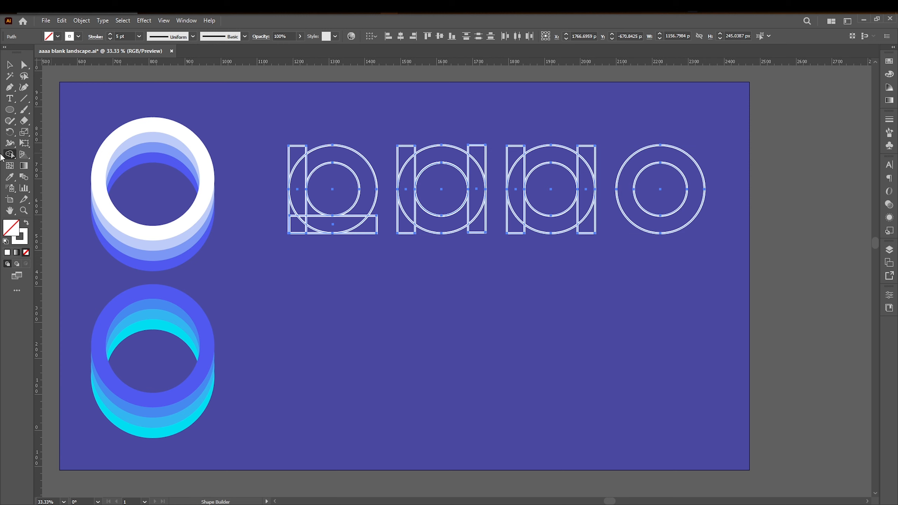
click(27, 224)
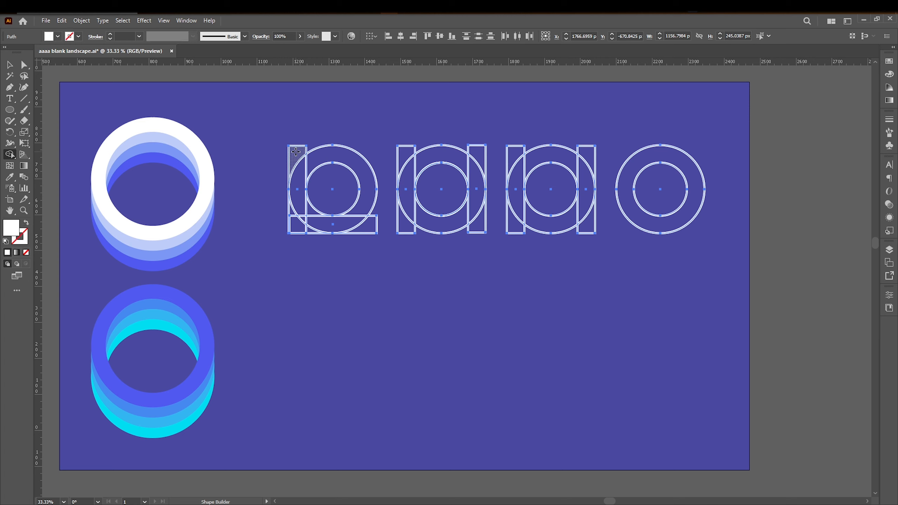
mouse_move(297, 152)
mouse_down()
mouse_move(301, 202)
mouse_move(313, 218)
mouse_move(361, 227)
mouse_move(388, 210)
mouse_up()
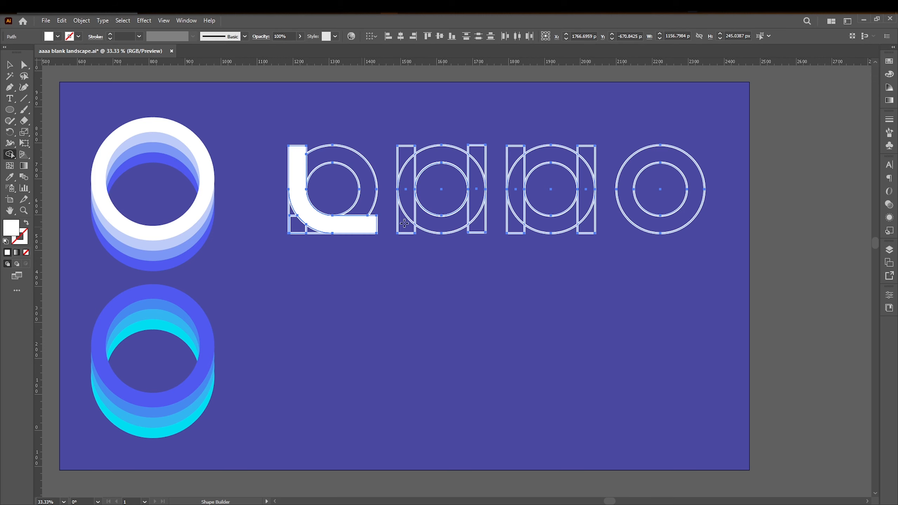
Merge the second figure's two bars and lower ring arc into a white U with Shape Builder
click(404, 216)
drag(405, 158, 414, 199)
key(ctrl+z)
mouse_move(404, 159)
mouse_down()
mouse_move(417, 209)
mouse_move(437, 221)
mouse_move(478, 189)
mouse_move(478, 151)
mouse_up()
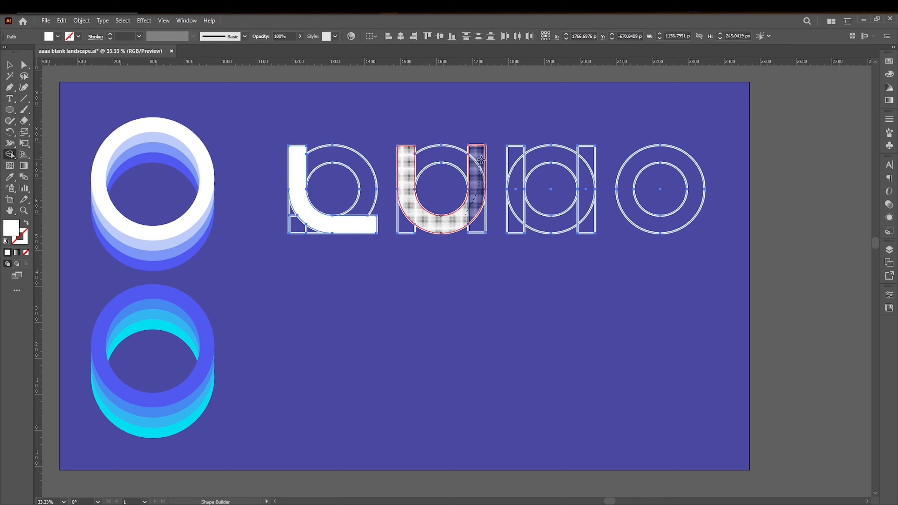
Build a white N from the third figure's upper arc and bars, and fill the fourth figure's ring as the O
mouse_move(521, 170)
mouse_down()
mouse_move(550, 153)
mouse_move(587, 178)
mouse_up()
drag(587, 193, 594, 218)
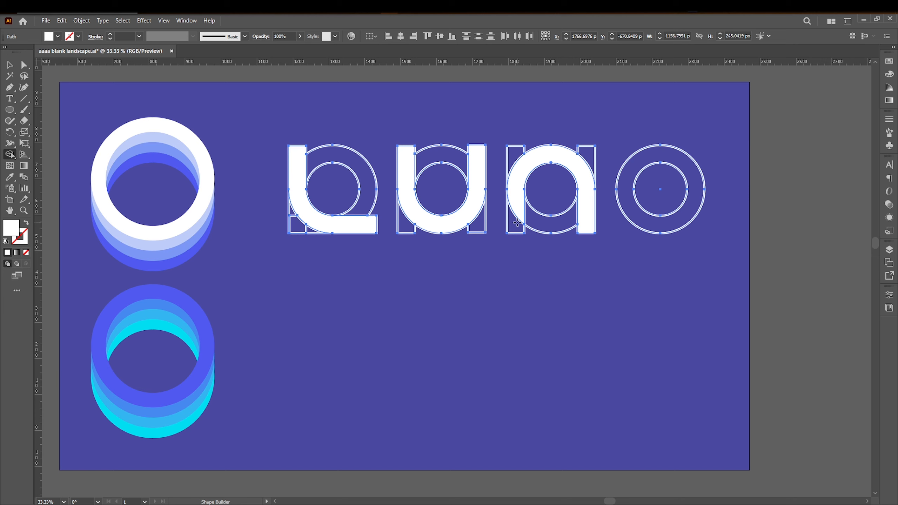
drag(516, 210, 519, 230)
click(638, 161)
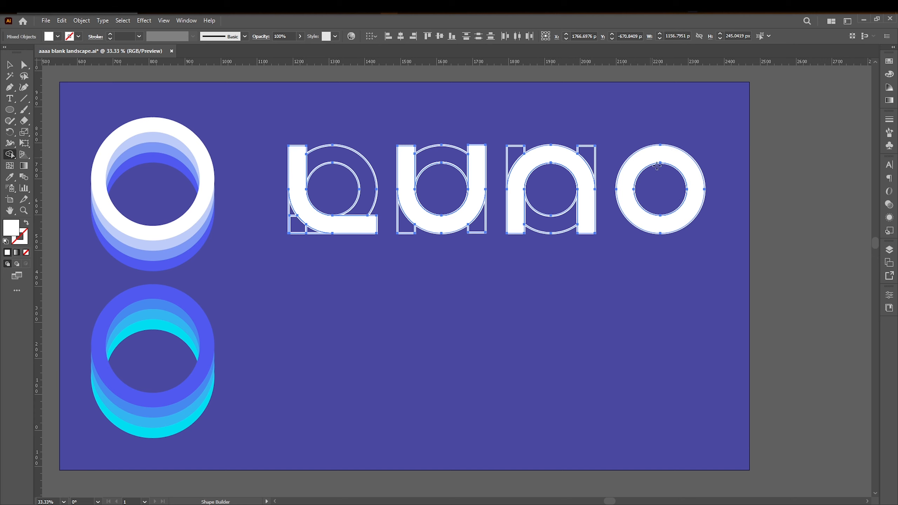
Remove the leftover regions around and inside the letters with Shape Builder, including the circle inside the U
mouse_move(581, 150)
mouse_down()
mouse_move(572, 133)
mouse_move(539, 130)
mouse_move(518, 152)
mouse_up()
mouse_move(441, 142)
mouse_down()
mouse_move(442, 162)
mouse_move(403, 115)
mouse_move(348, 143)
mouse_move(336, 171)
mouse_move(289, 210)
mouse_move(327, 257)
mouse_up()
mouse_move(407, 252)
mouse_down()
mouse_move(438, 249)
mouse_move(472, 227)
mouse_move(490, 248)
mouse_move(519, 252)
mouse_move(543, 219)
mouse_move(553, 221)
mouse_move(560, 250)
mouse_up()
click(430, 173)
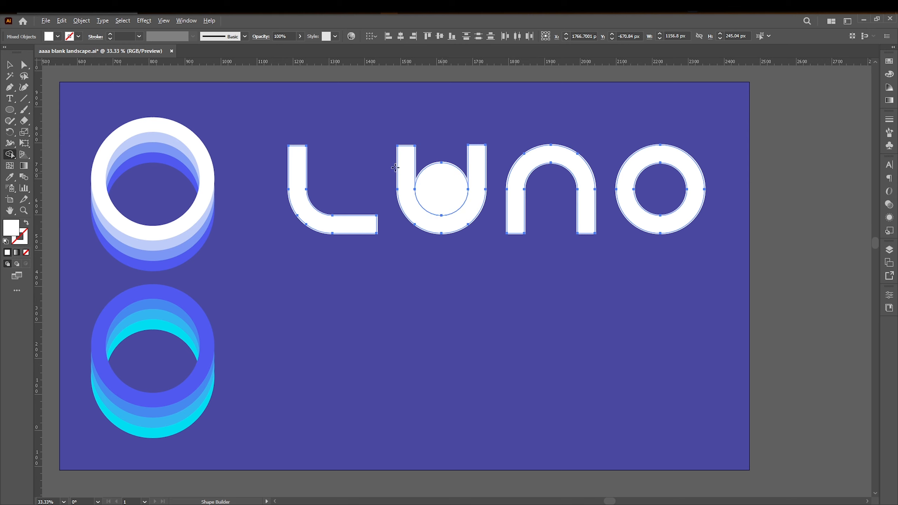
alt+click(438, 179)
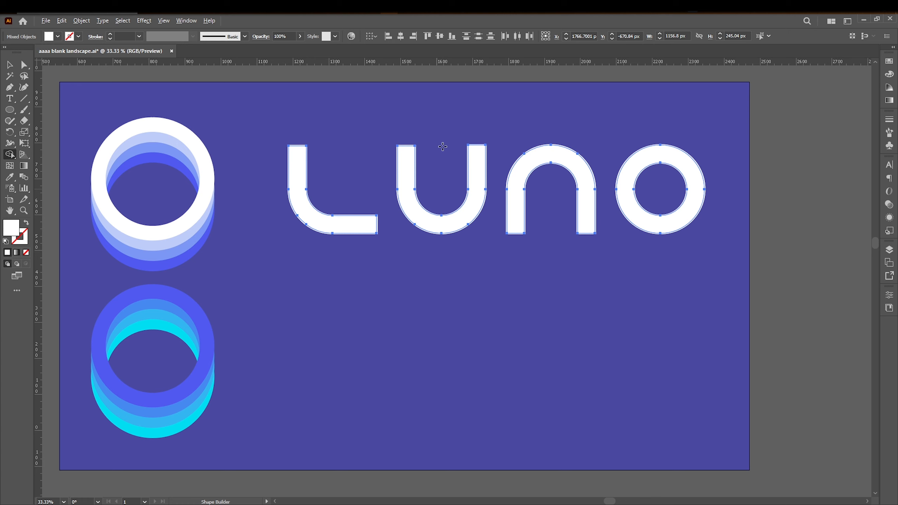
Move the LUNO lettering beside the upper ring blend and place a copy beside the lower one
click(10, 65)
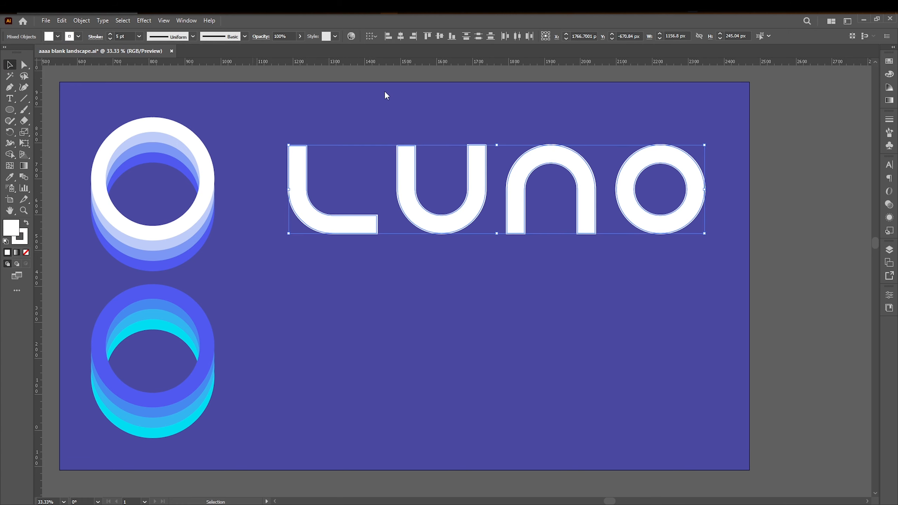
key(f)
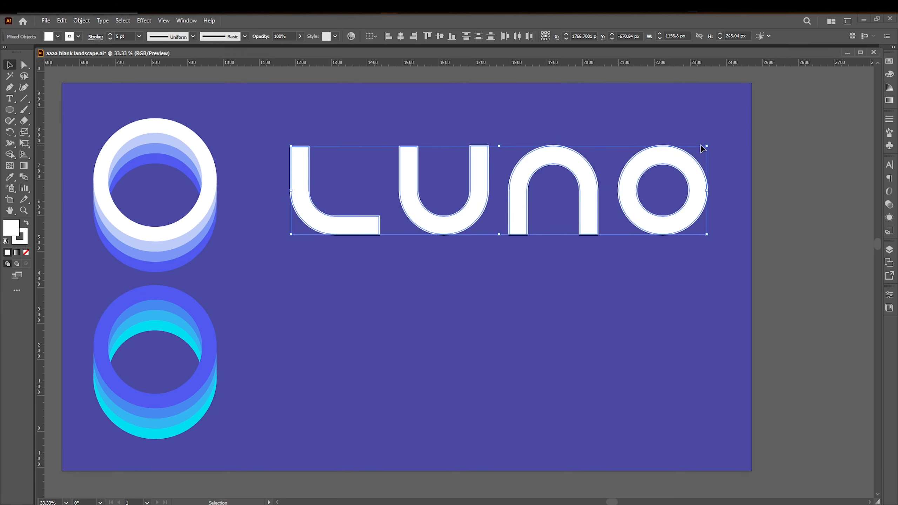
drag(531, 52, 527, 49)
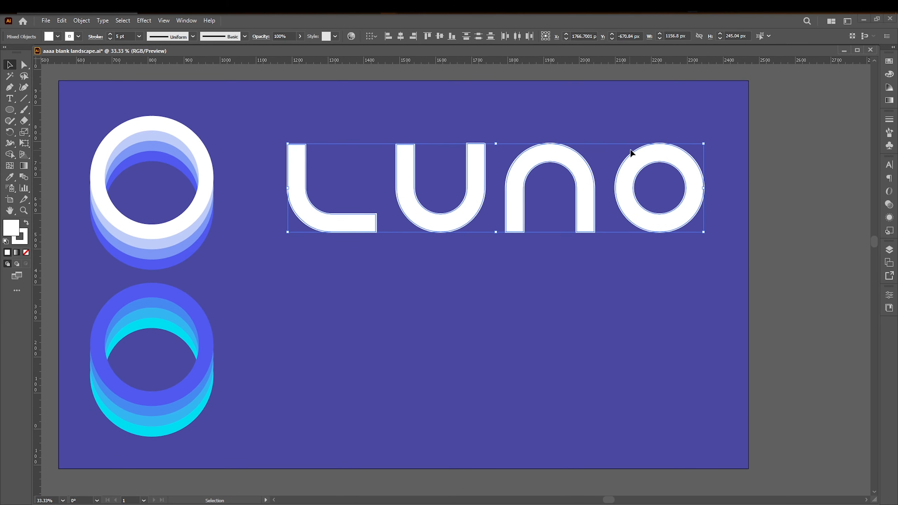
drag(636, 200, 525, 209)
drag(459, 208, 458, 371)
Sample the lower blend's blue ring colour onto the lower lettering, apply it as fill without stroke, and deselect
key(i)
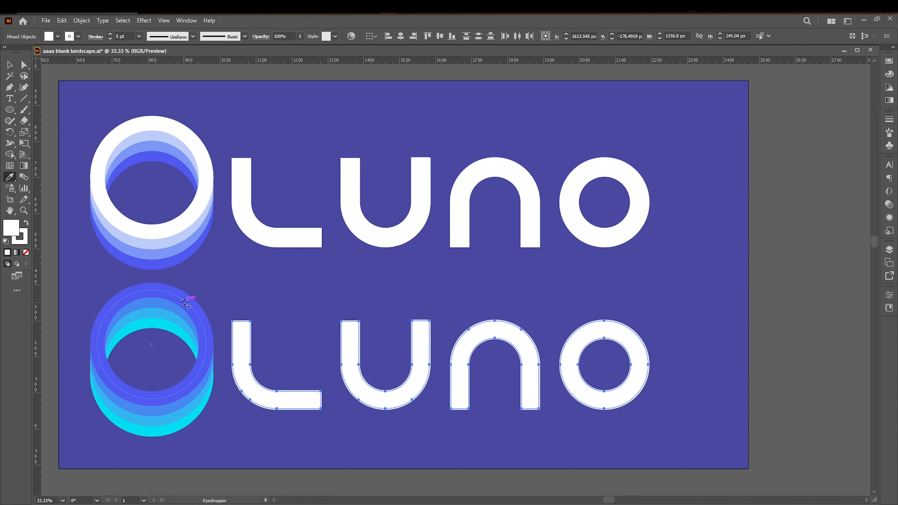
click(184, 302)
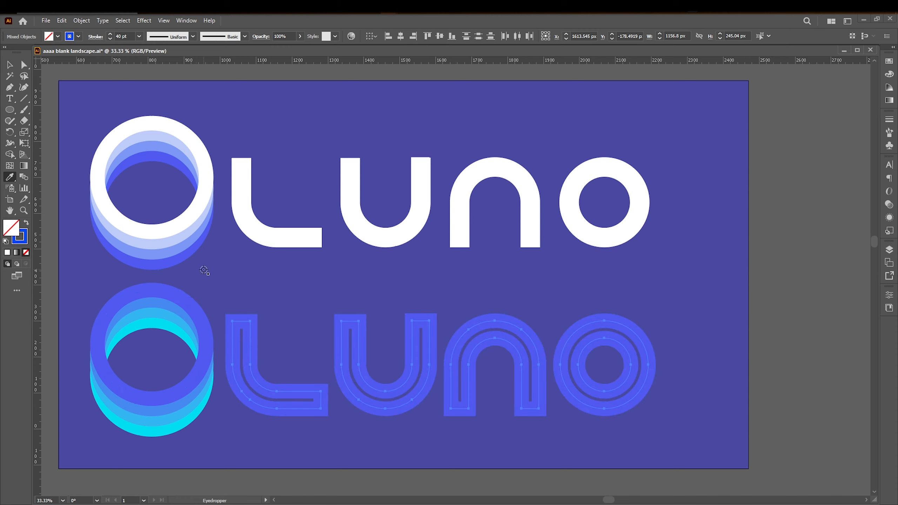
key(shift+x)
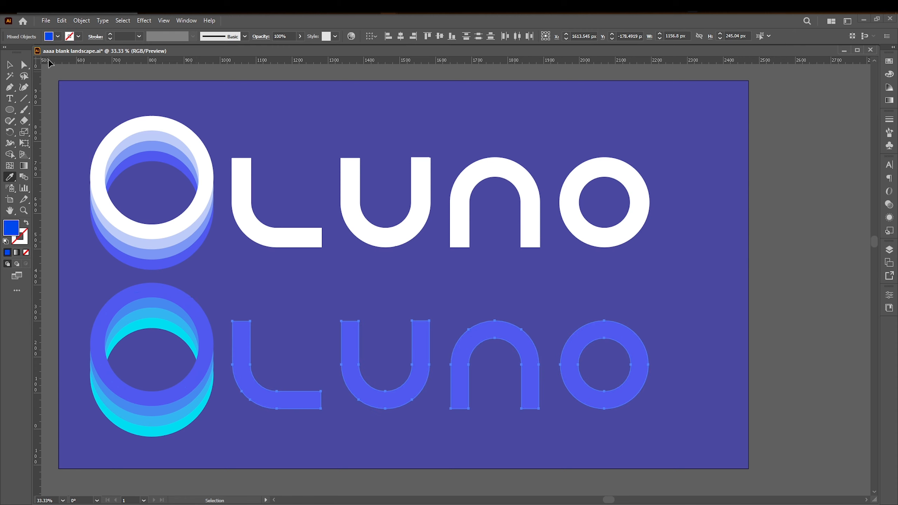
click(16, 66)
click(393, 138)
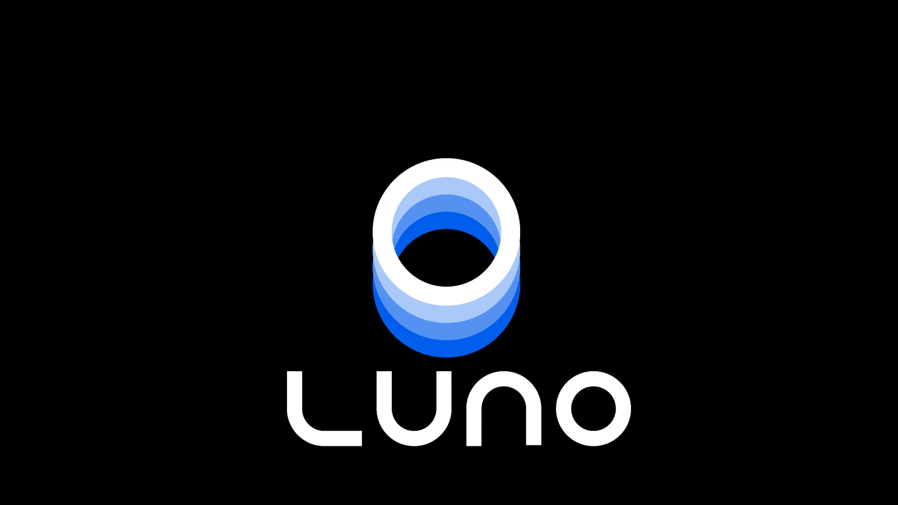